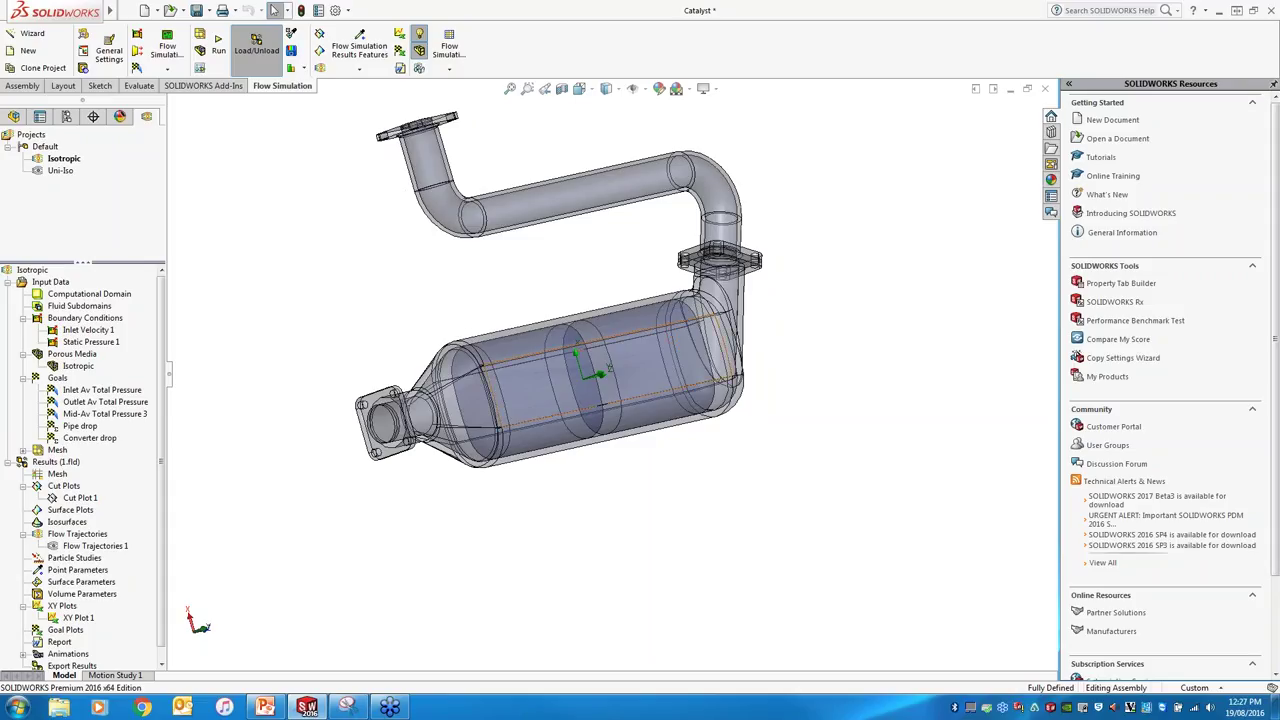
pyautogui.scroll(-4, 565, 350)
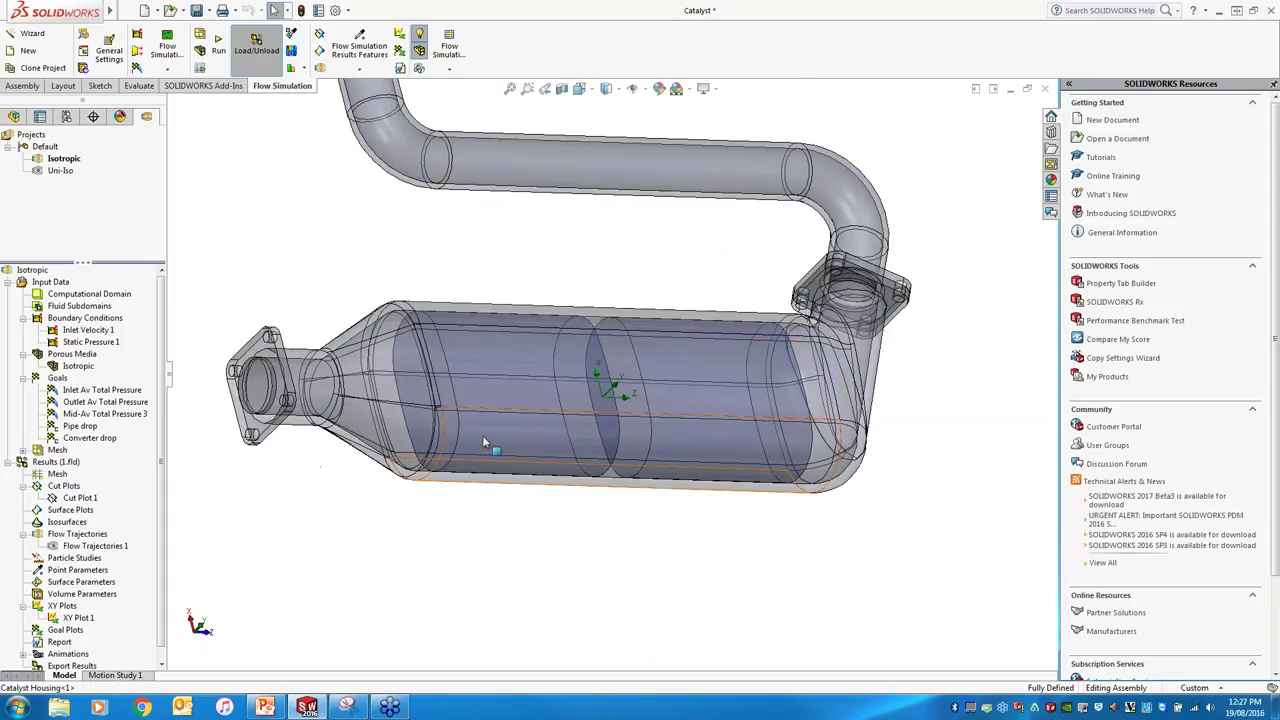
pyautogui.click(661, 437)
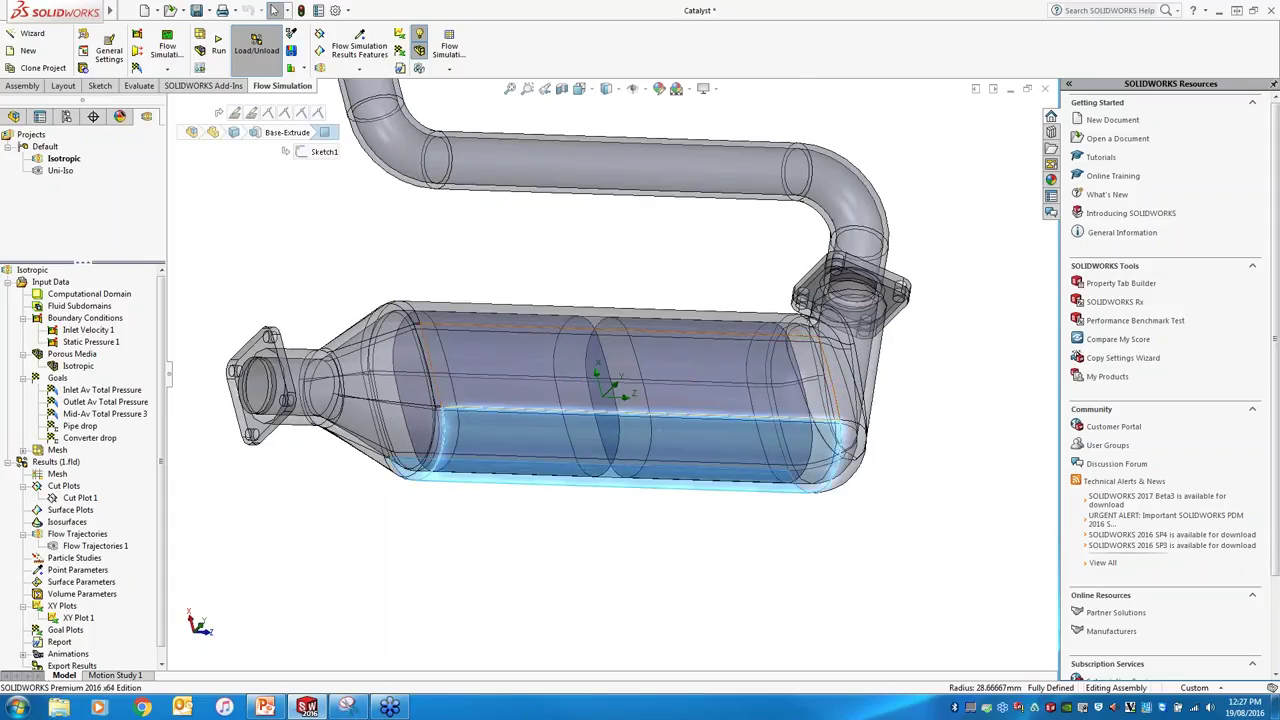
pyautogui.click(503, 385)
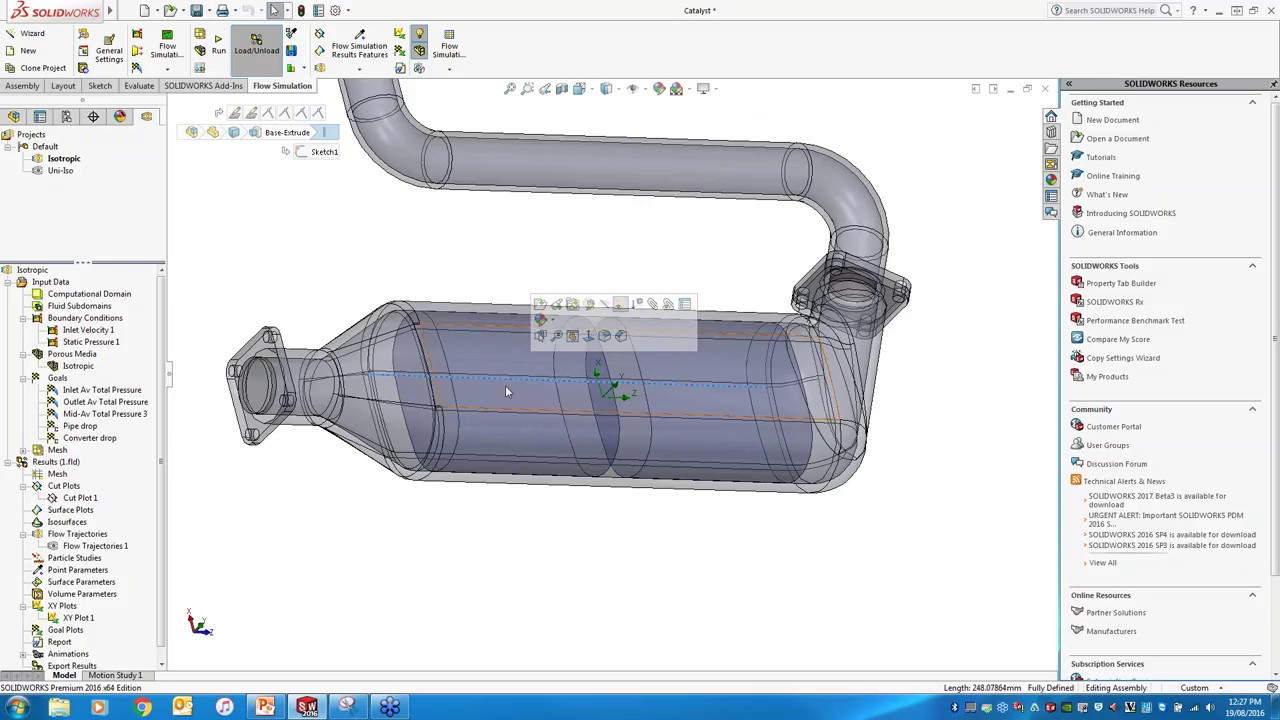
pyautogui.click(393, 246)
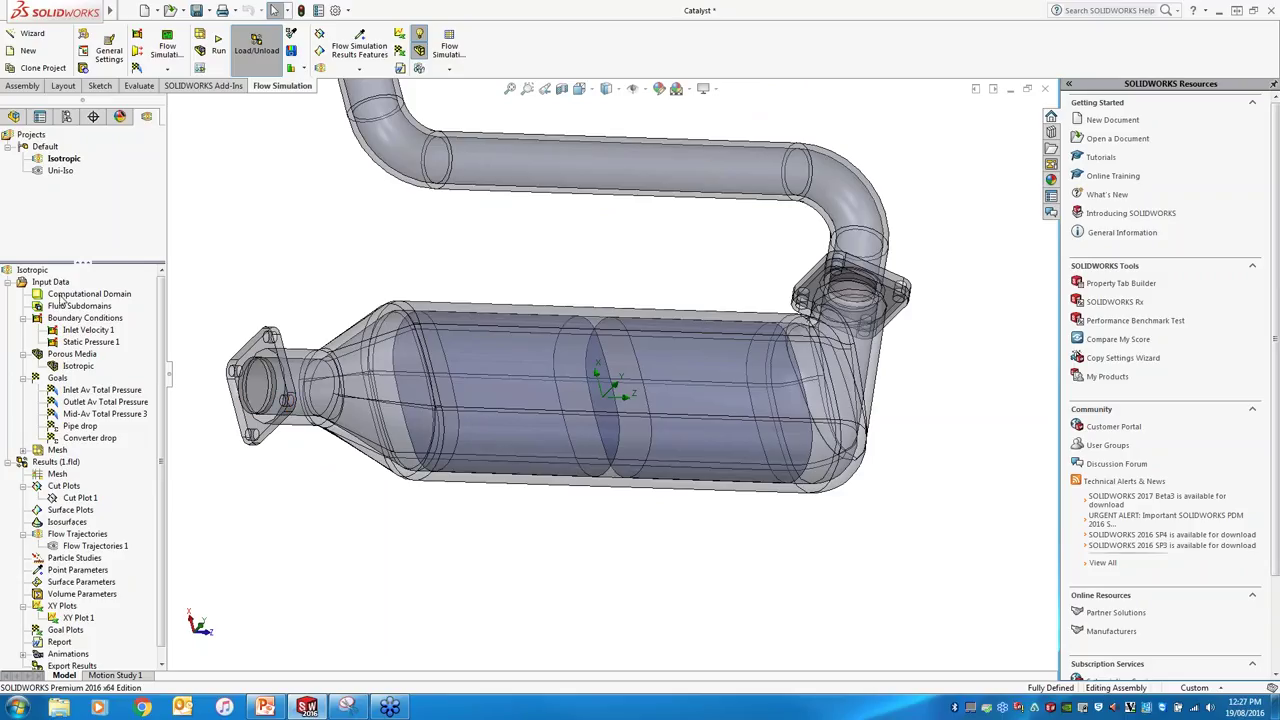
pyautogui.click(68, 357)
pyautogui.rightClick(67, 358)
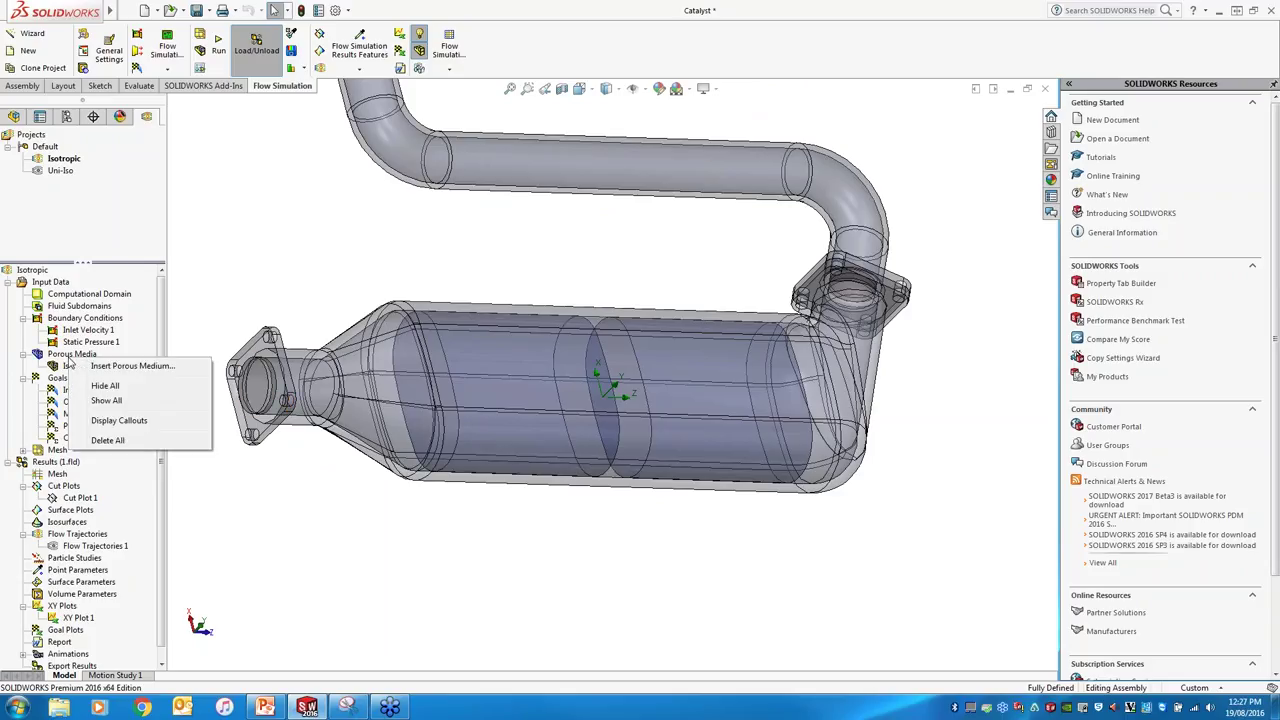
pyautogui.click(127, 367)
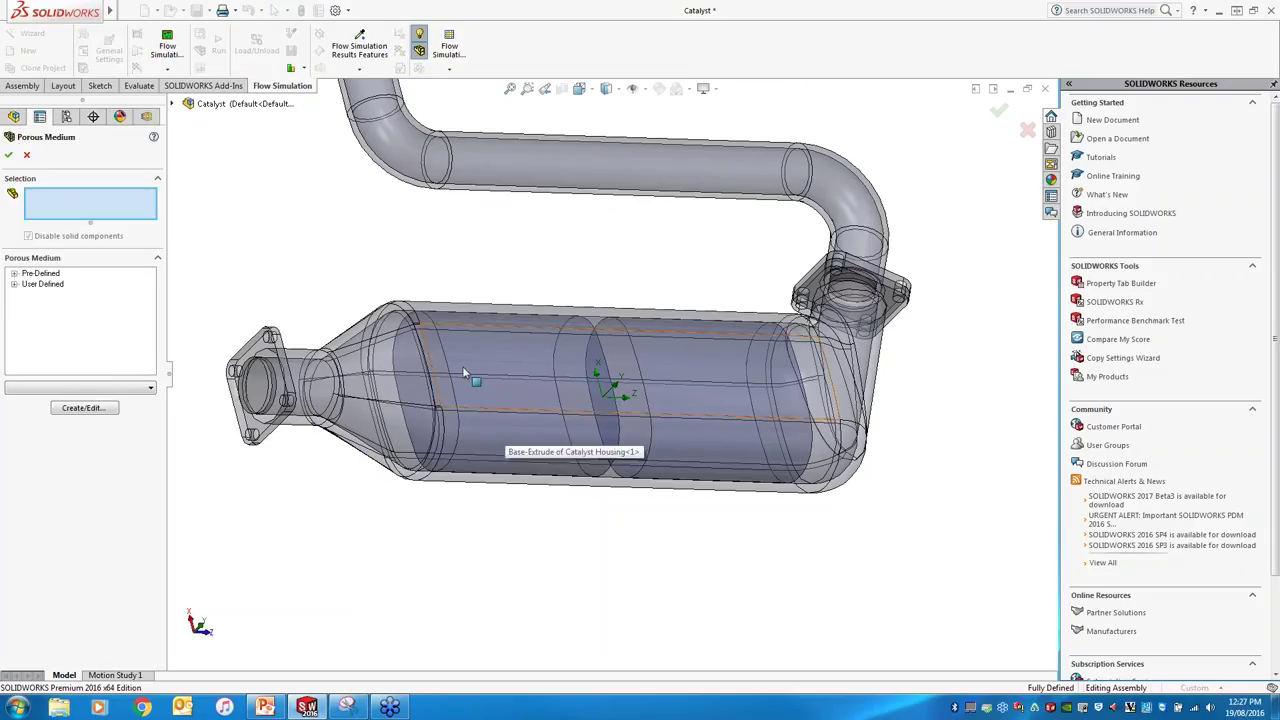
pyautogui.moveTo(476, 430)
pyautogui.mouseDown(button='middle')
pyautogui.moveTo(514, 528)
pyautogui.moveTo(476, 437)
pyautogui.mouseUp(button='middle')
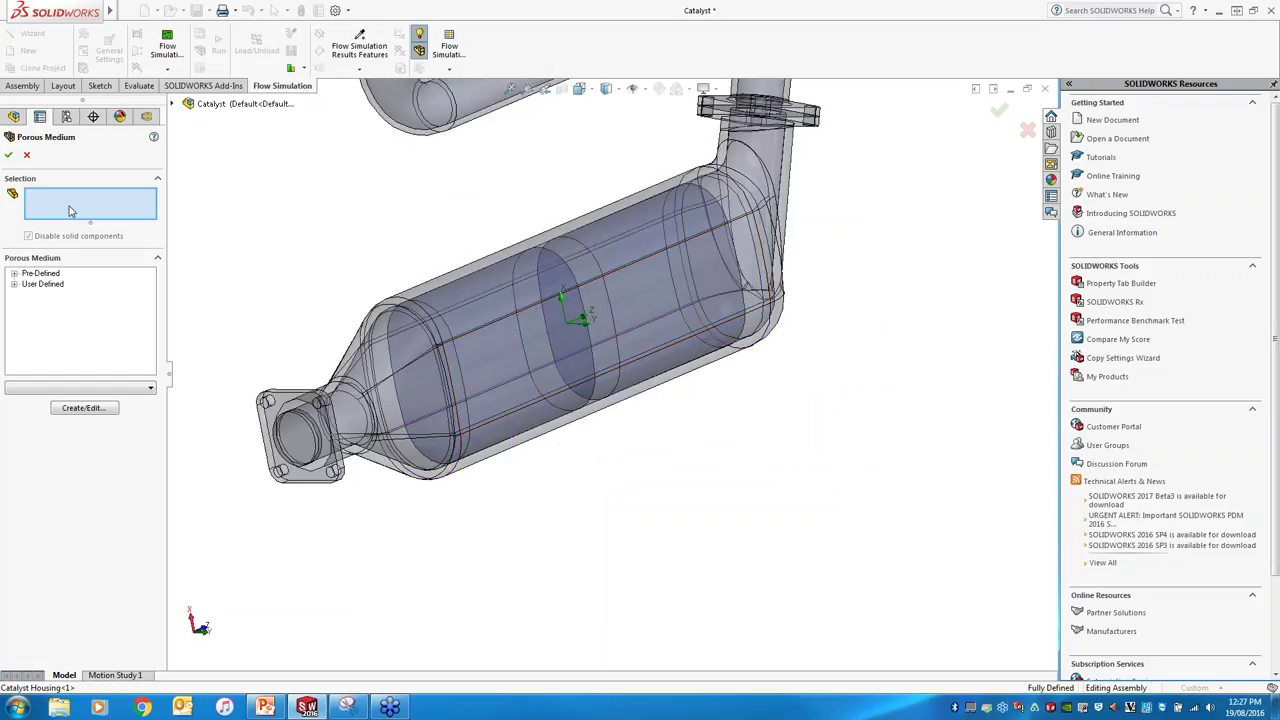
pyautogui.click(26, 155)
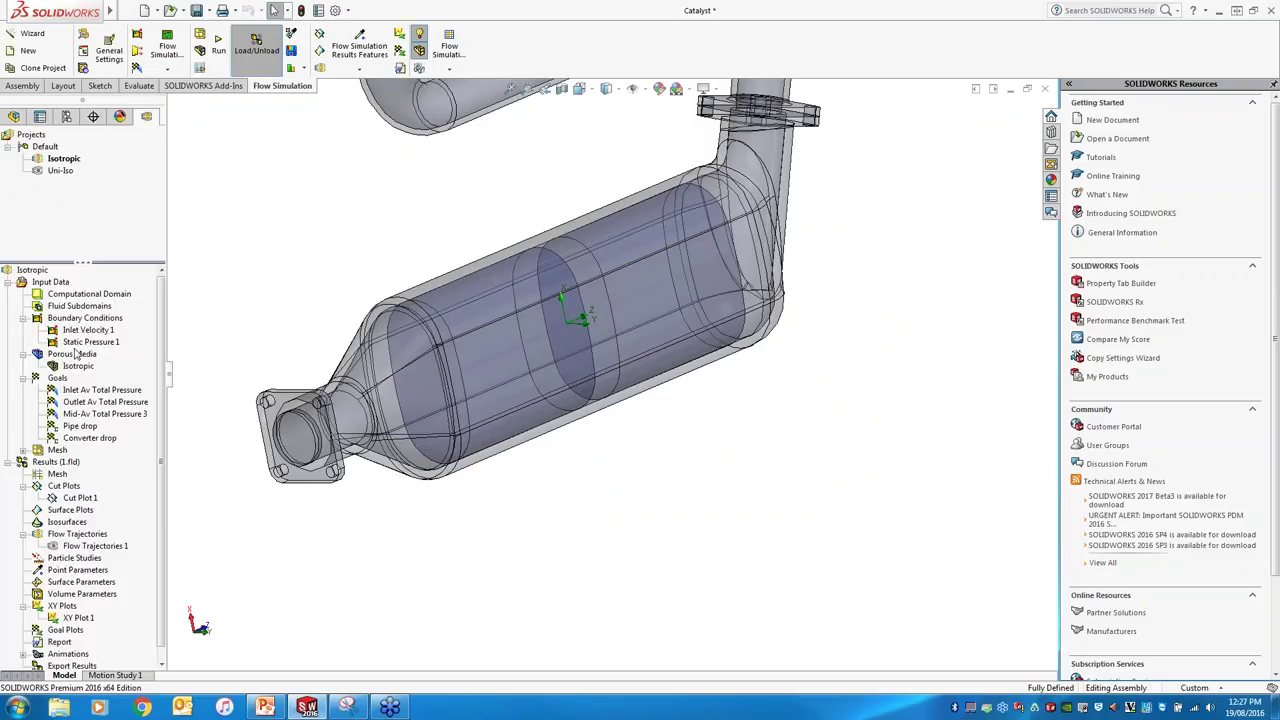
# - Open the existing Isotropic porous medium's definition for the two monoliths and bring up the Engineering Database from it
pyautogui.rightClick(92, 366)
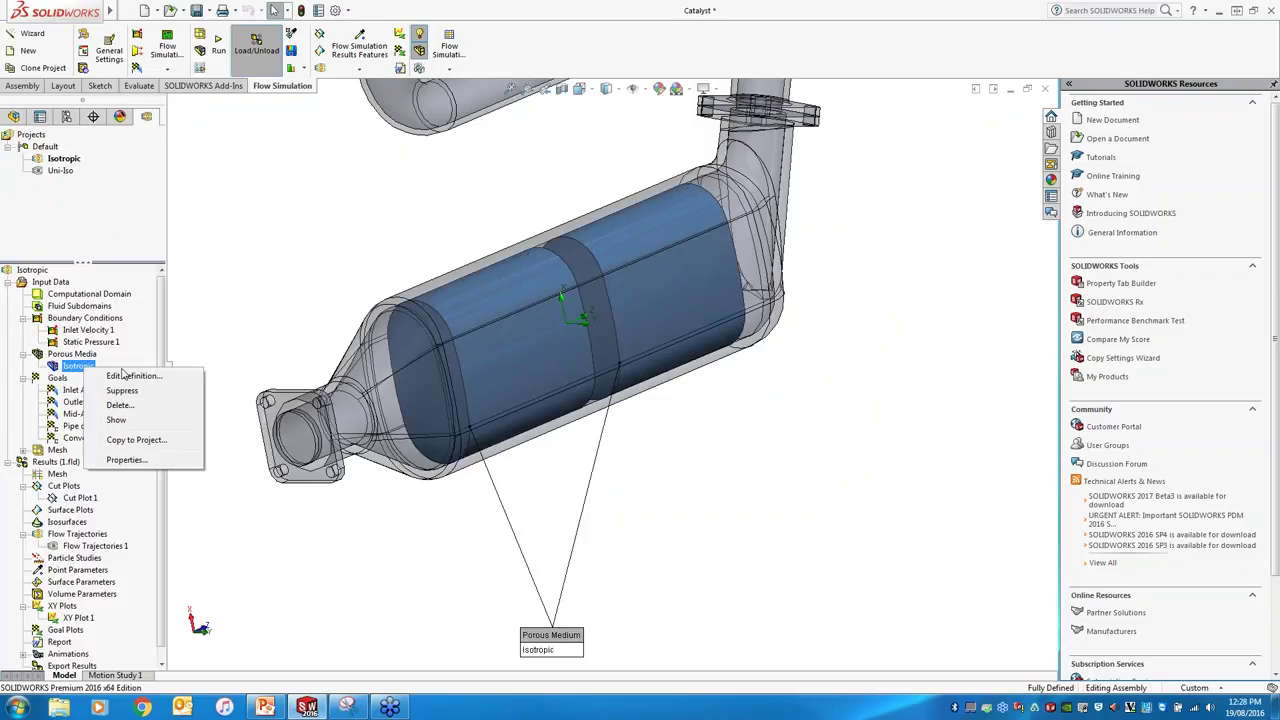
pyautogui.click(128, 377)
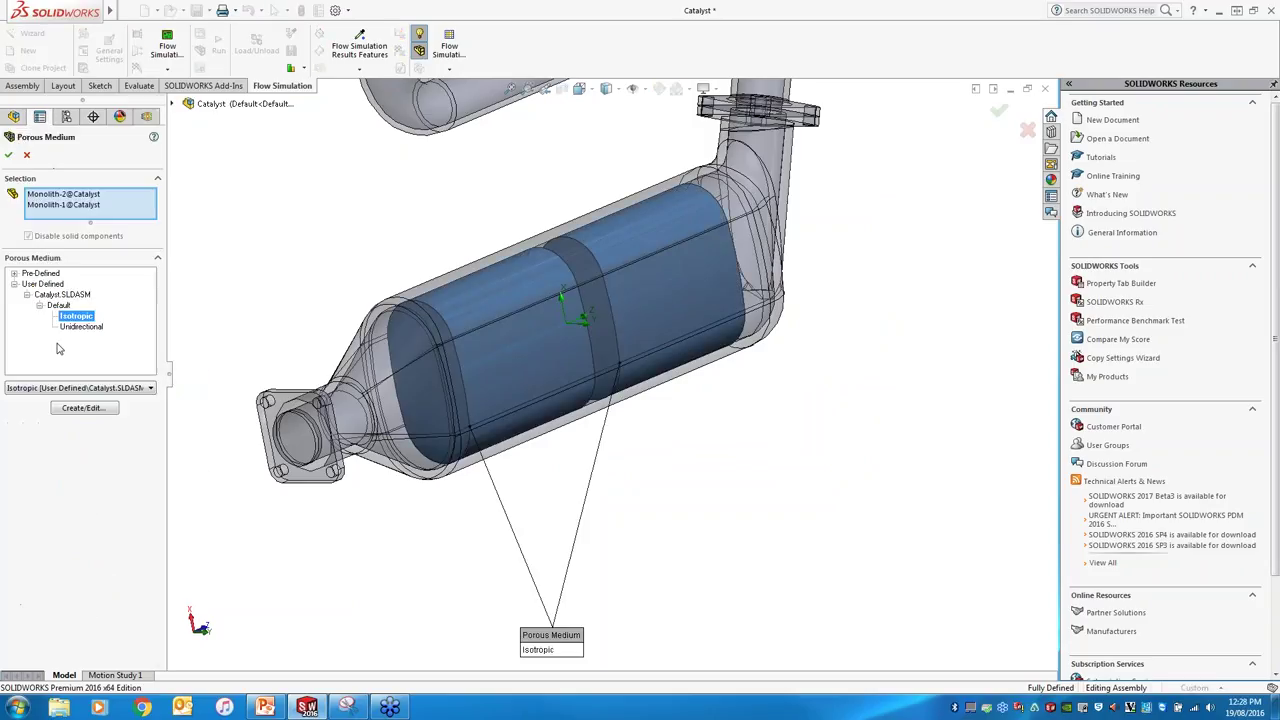
pyautogui.click(64, 206)
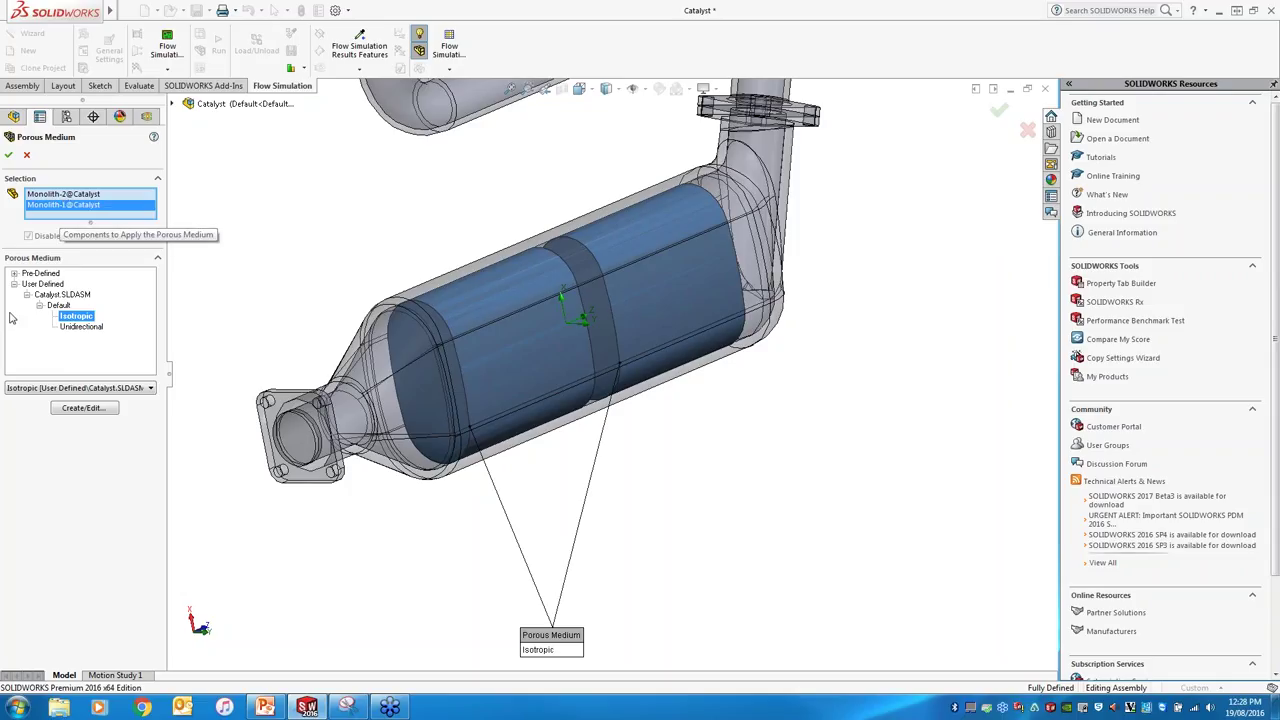
pyautogui.click(85, 412)
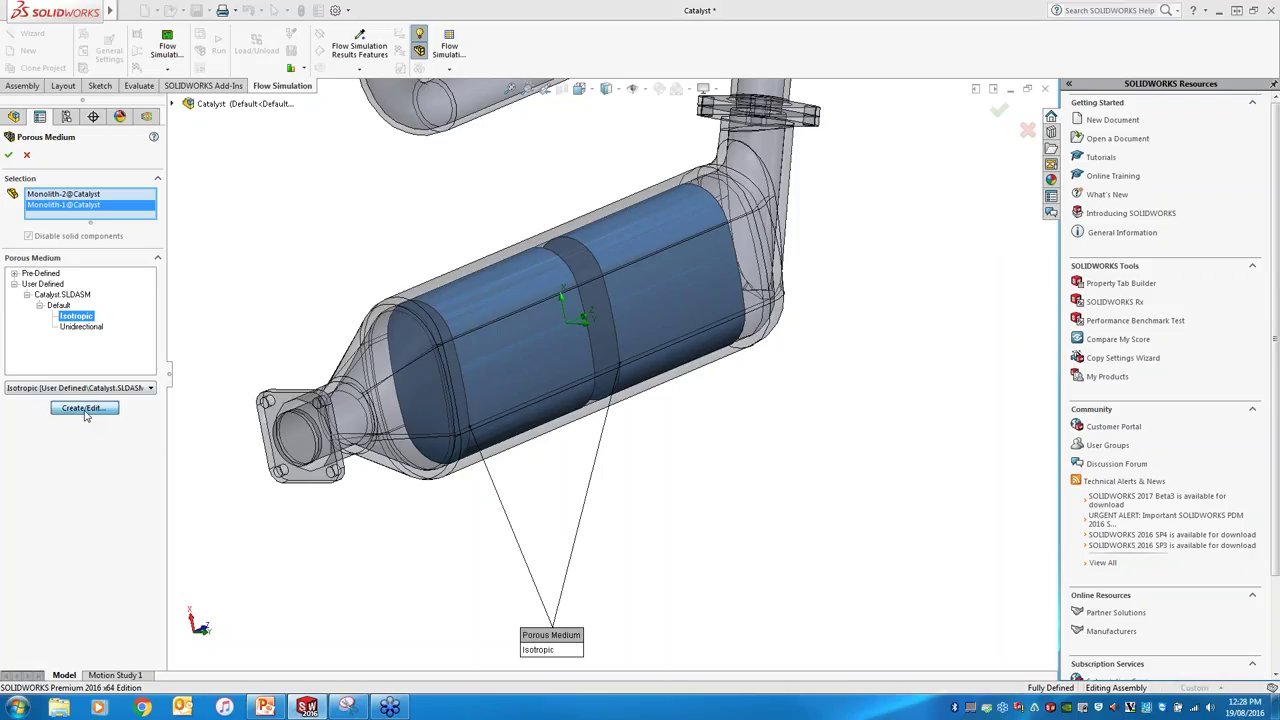
pyautogui.moveTo(592, 124); pyautogui.dragTo(520, 104)
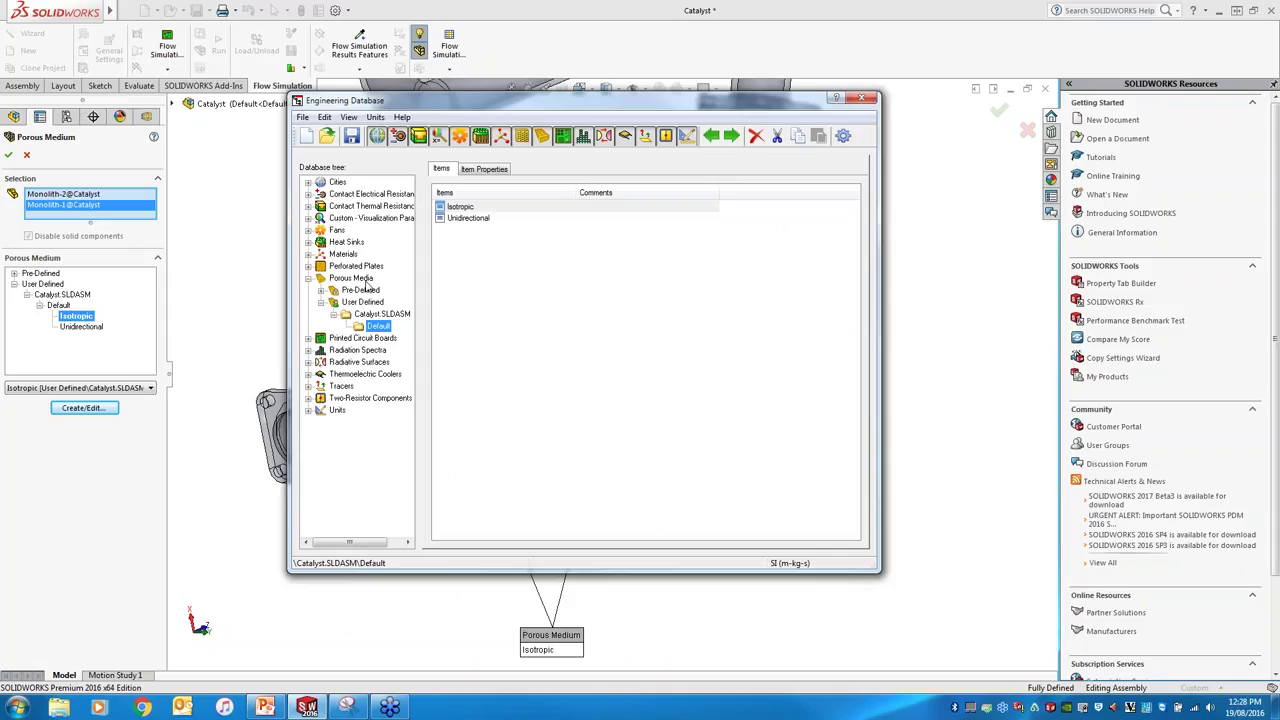
# - Examine the pre-defined Isotropic porous medium's item properties and its curve of pressure drop versus flowrate
pyautogui.click(352, 290)
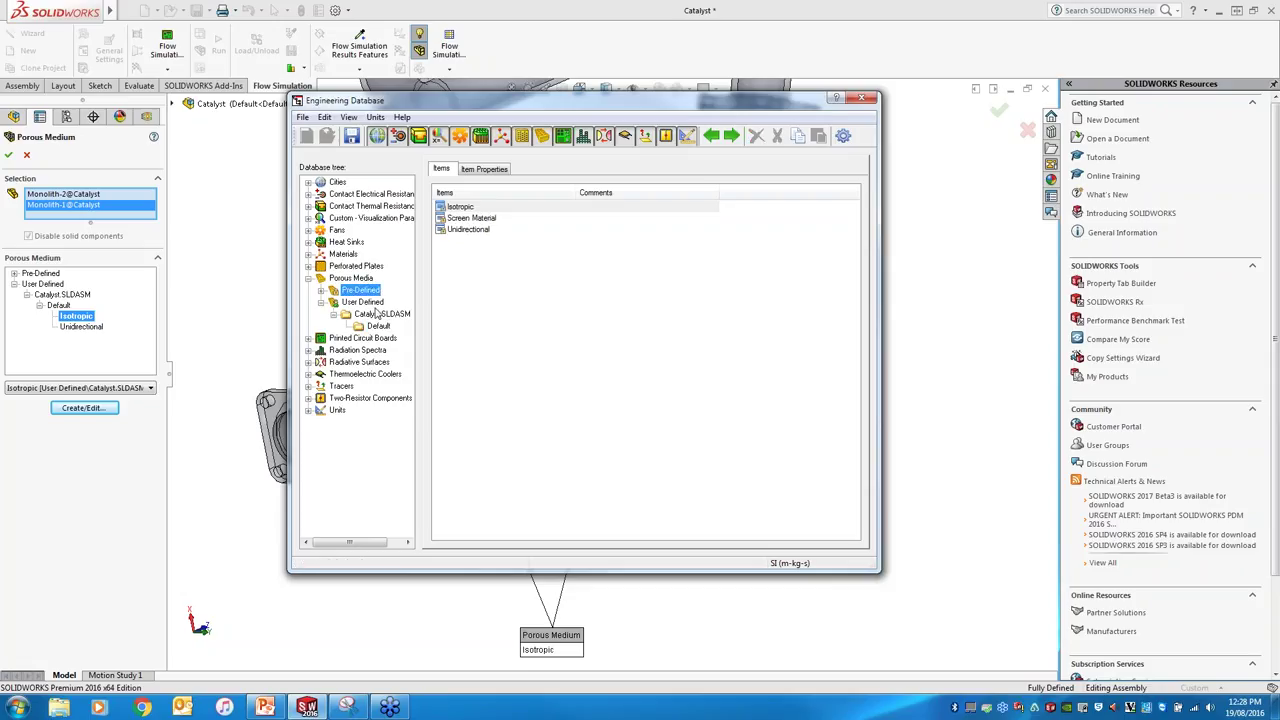
pyautogui.click(466, 208)
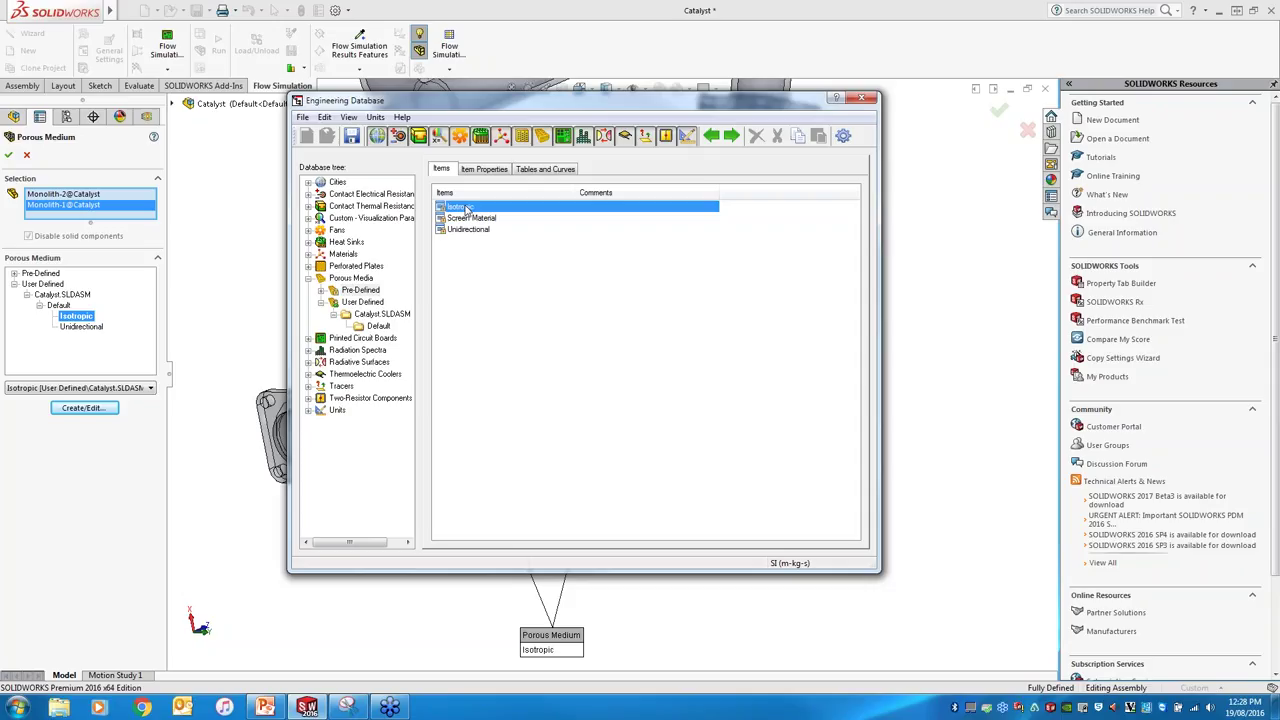
pyautogui.click(484, 170)
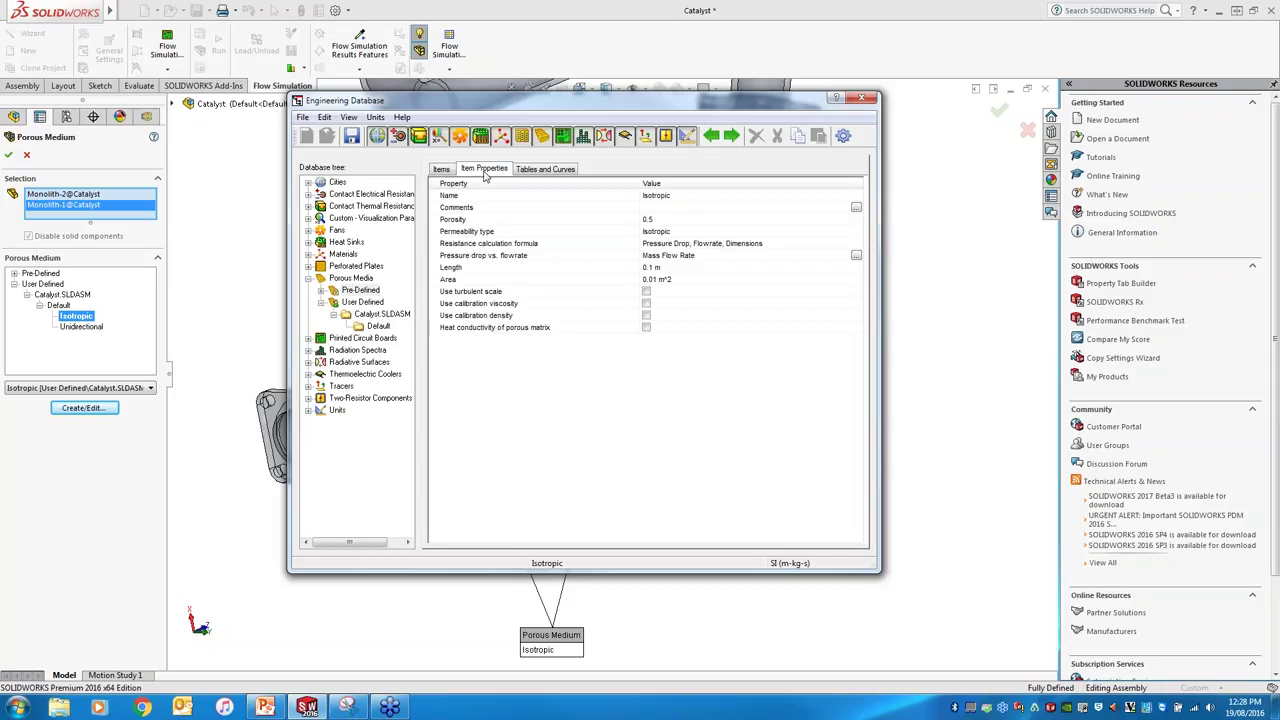
pyautogui.click(545, 170)
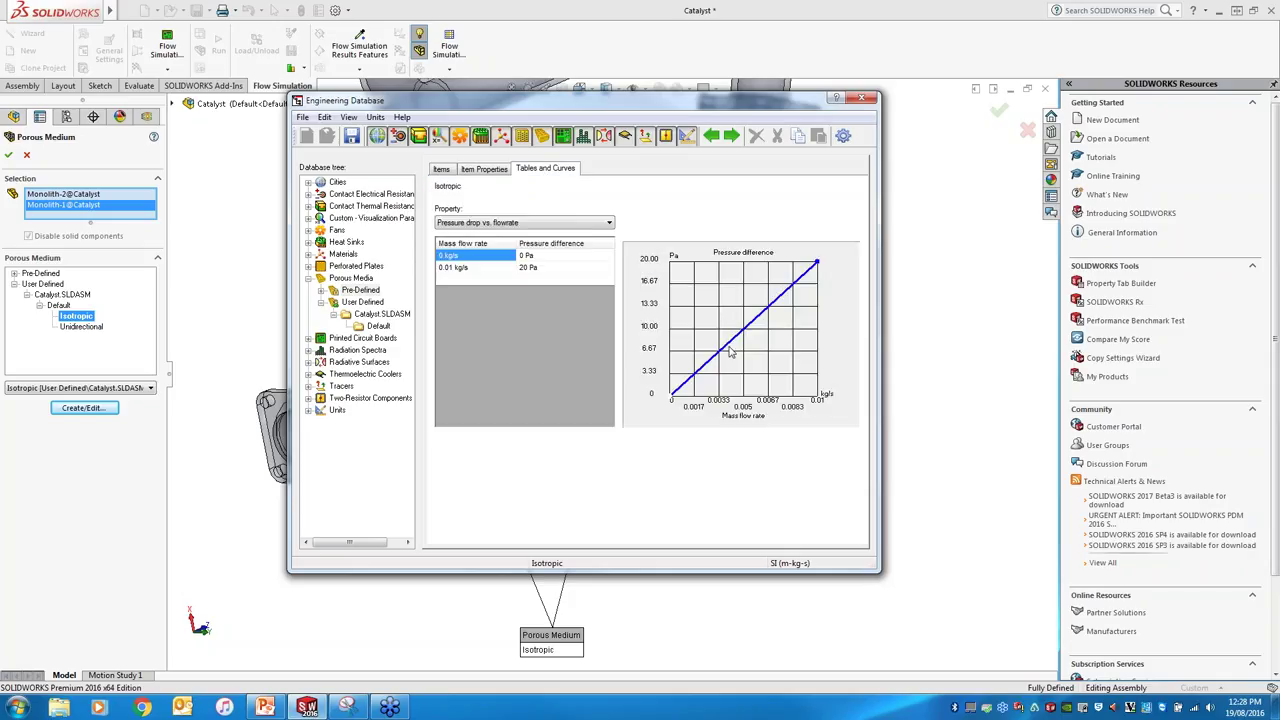
# - Review the item properties of the pre-defined Screen Material and Unidirectional porous media
pyautogui.click(444, 170)
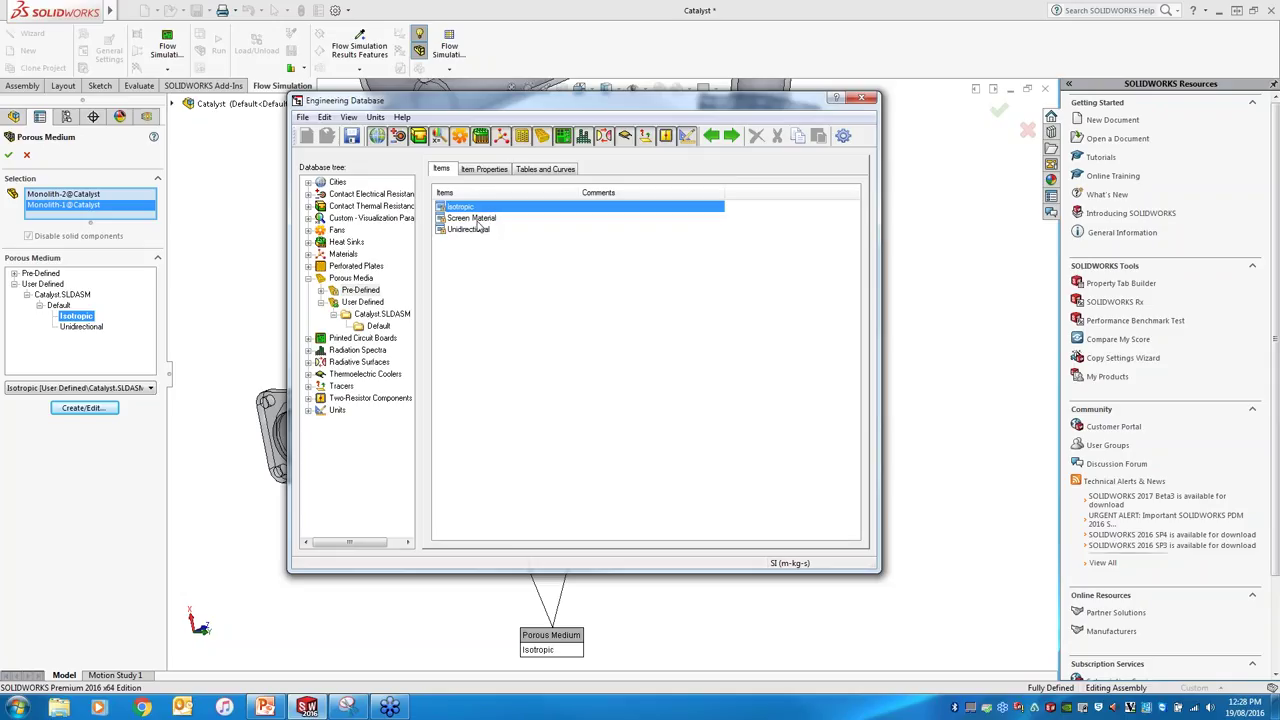
pyautogui.click(478, 220)
pyautogui.click(482, 172)
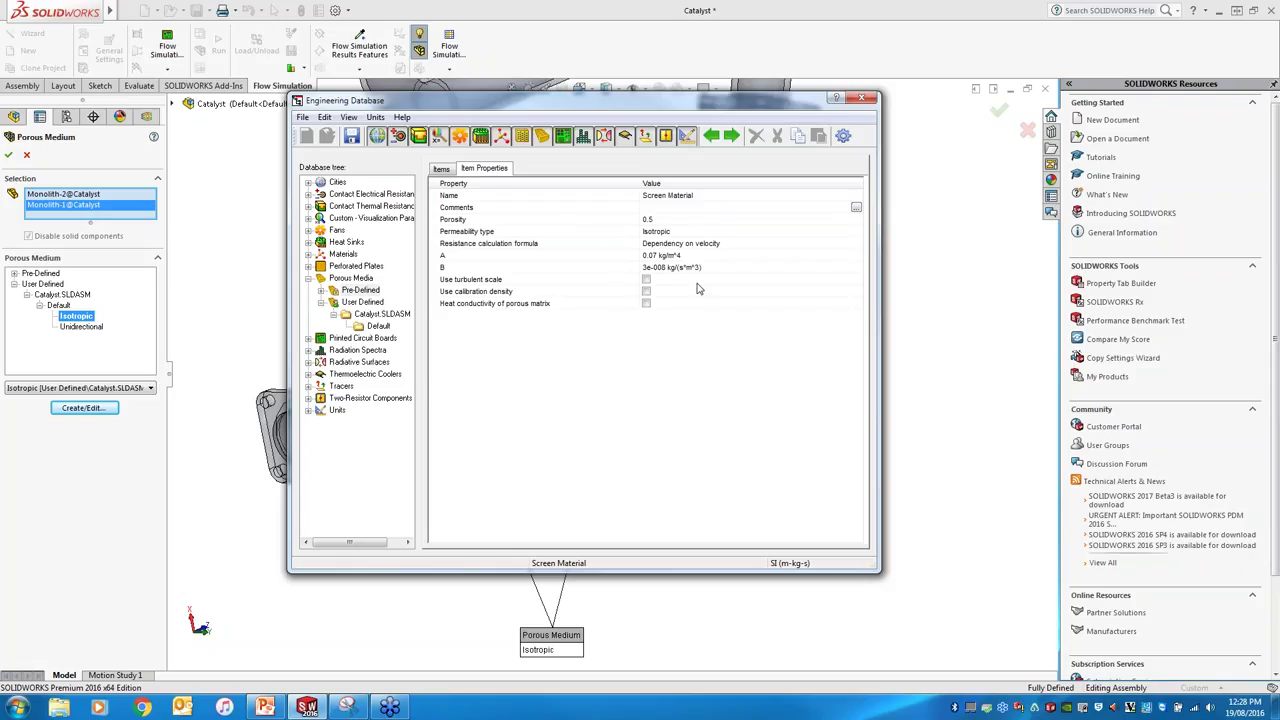
pyautogui.click(441, 170)
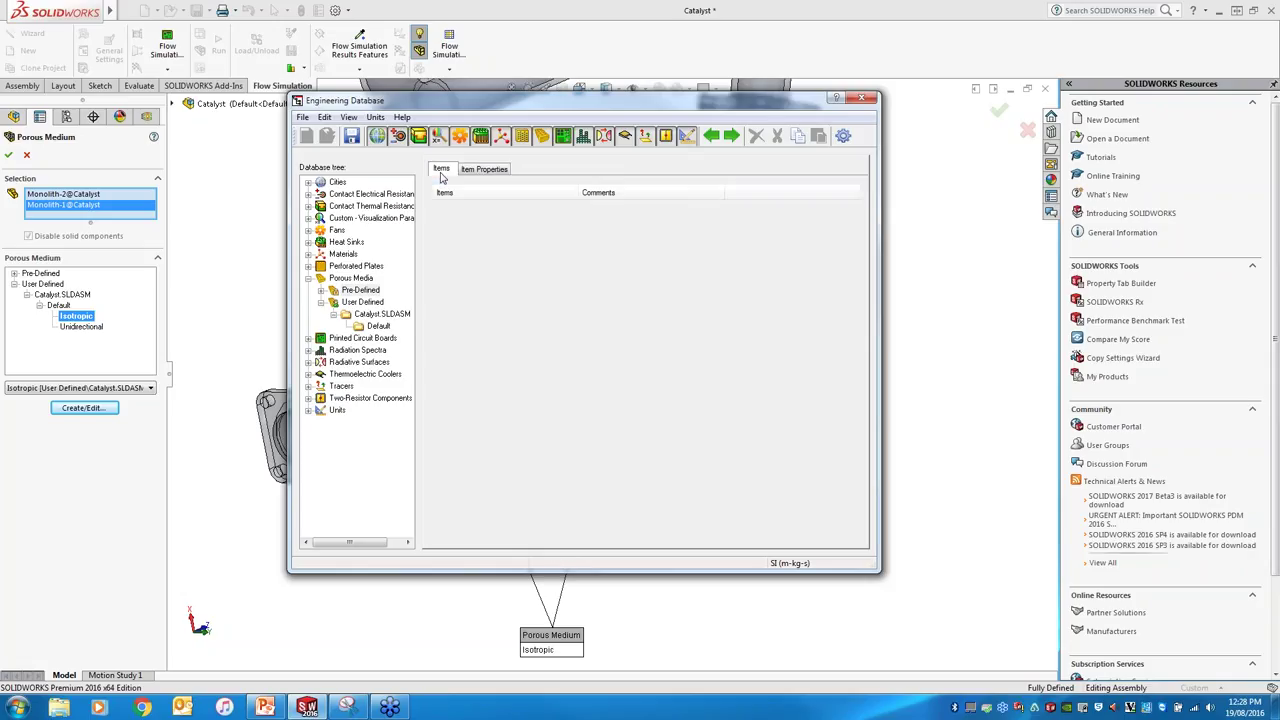
pyautogui.click(467, 230)
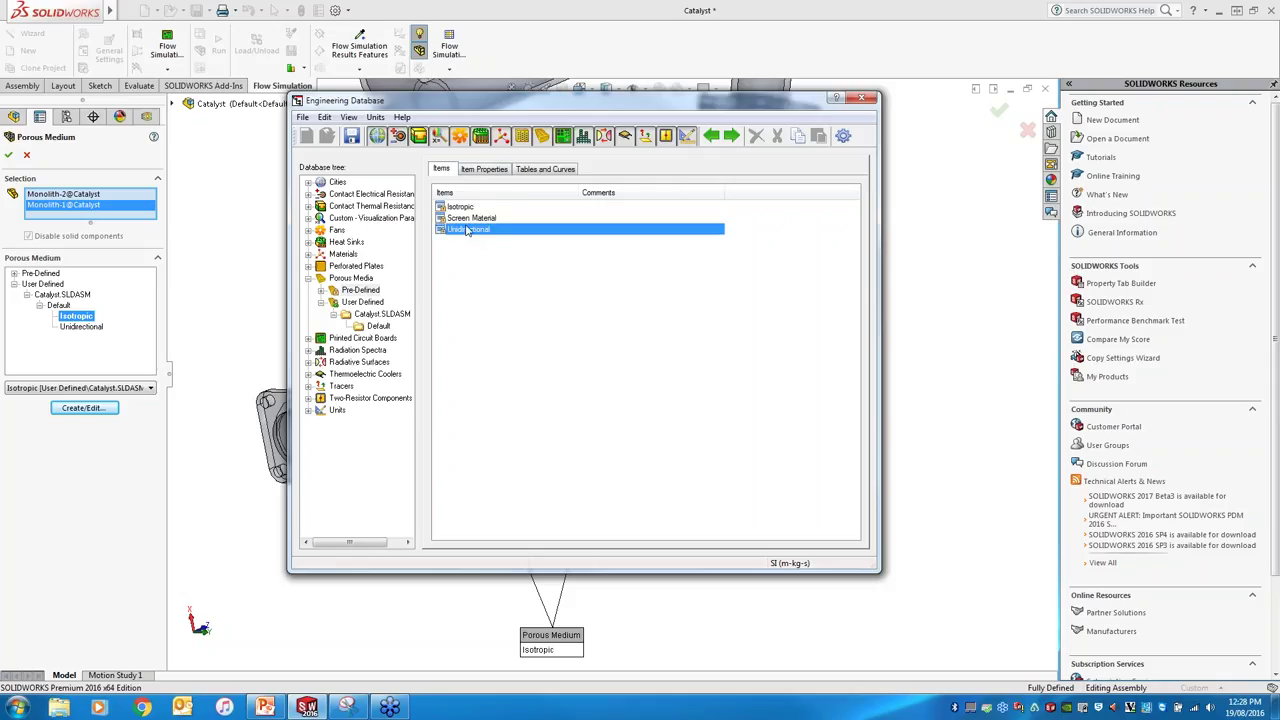
pyautogui.click(484, 169)
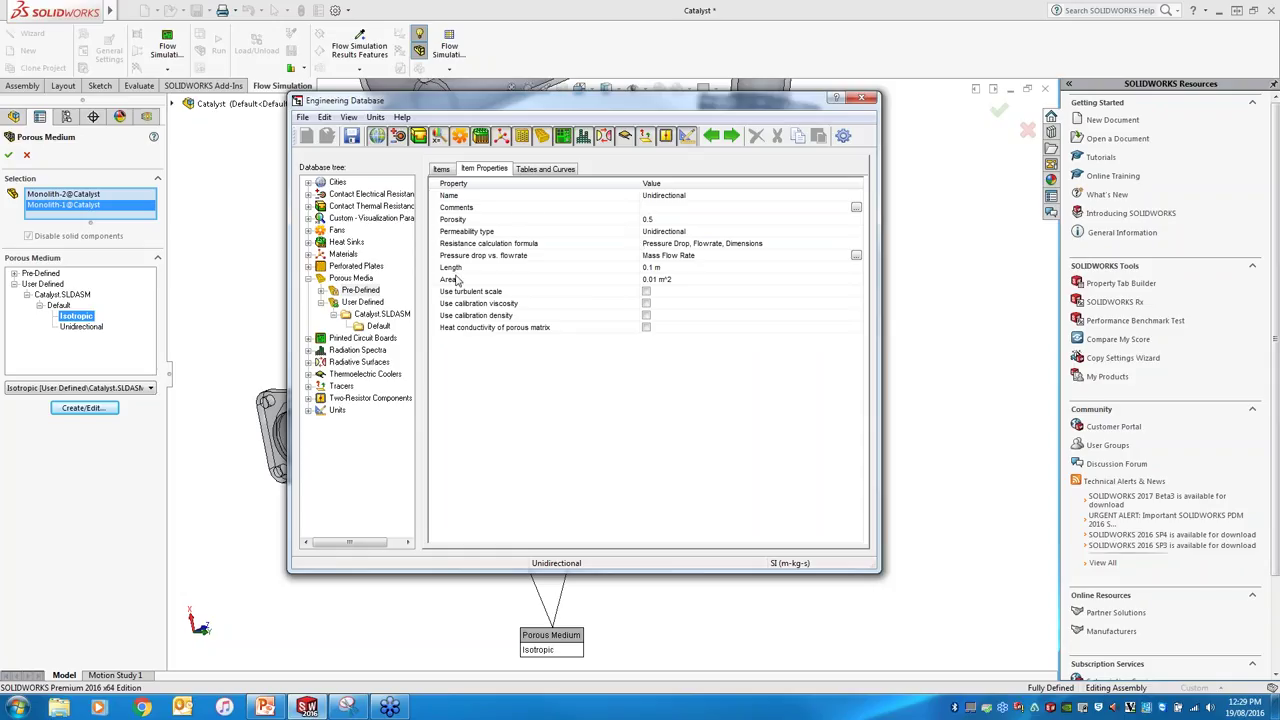
# - Show the item properties of the user-defined Isotropic medium stored in the Default folder of Catalyst.SLDASM
pyautogui.click(382, 314)
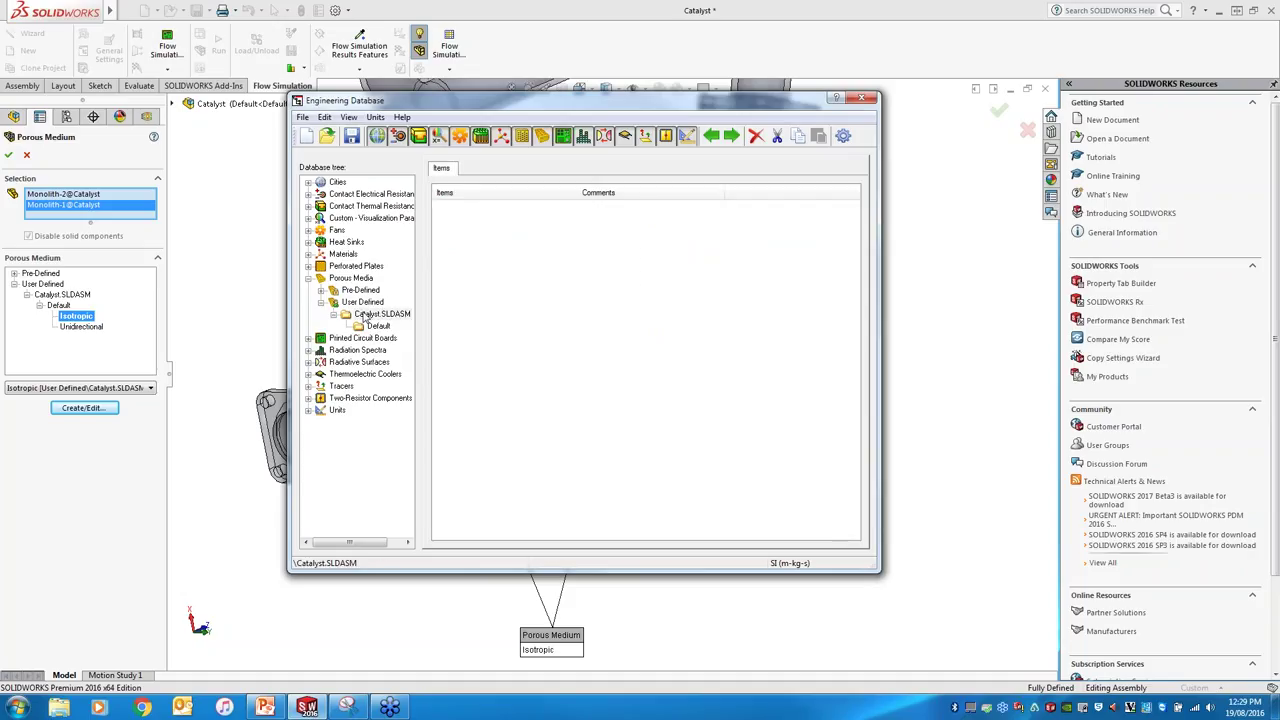
pyautogui.click(380, 326)
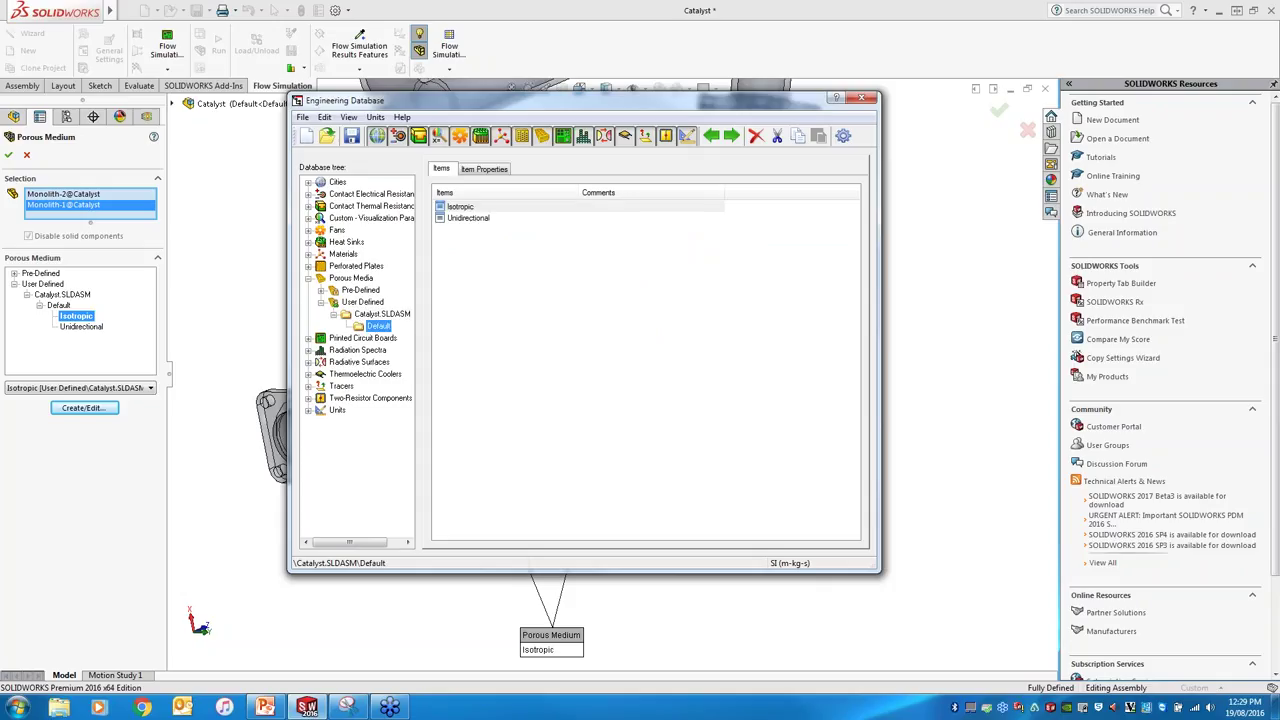
pyautogui.click(460, 207)
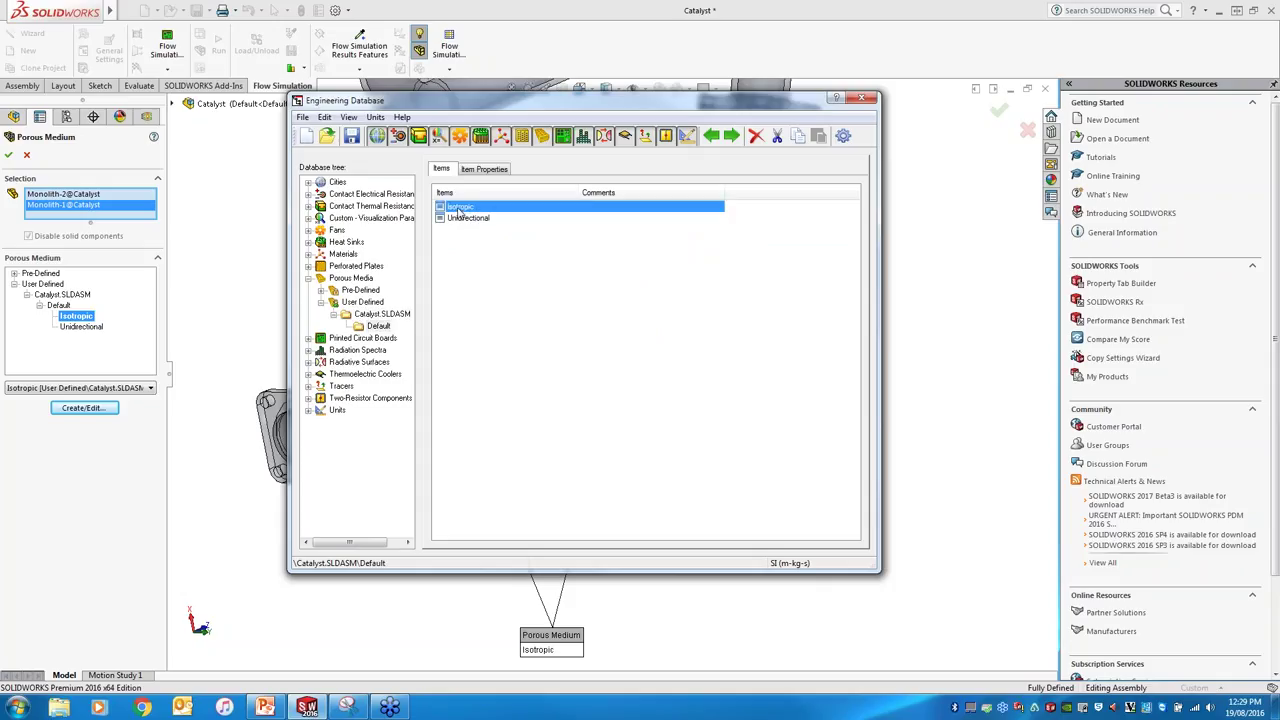
pyautogui.click(484, 169)
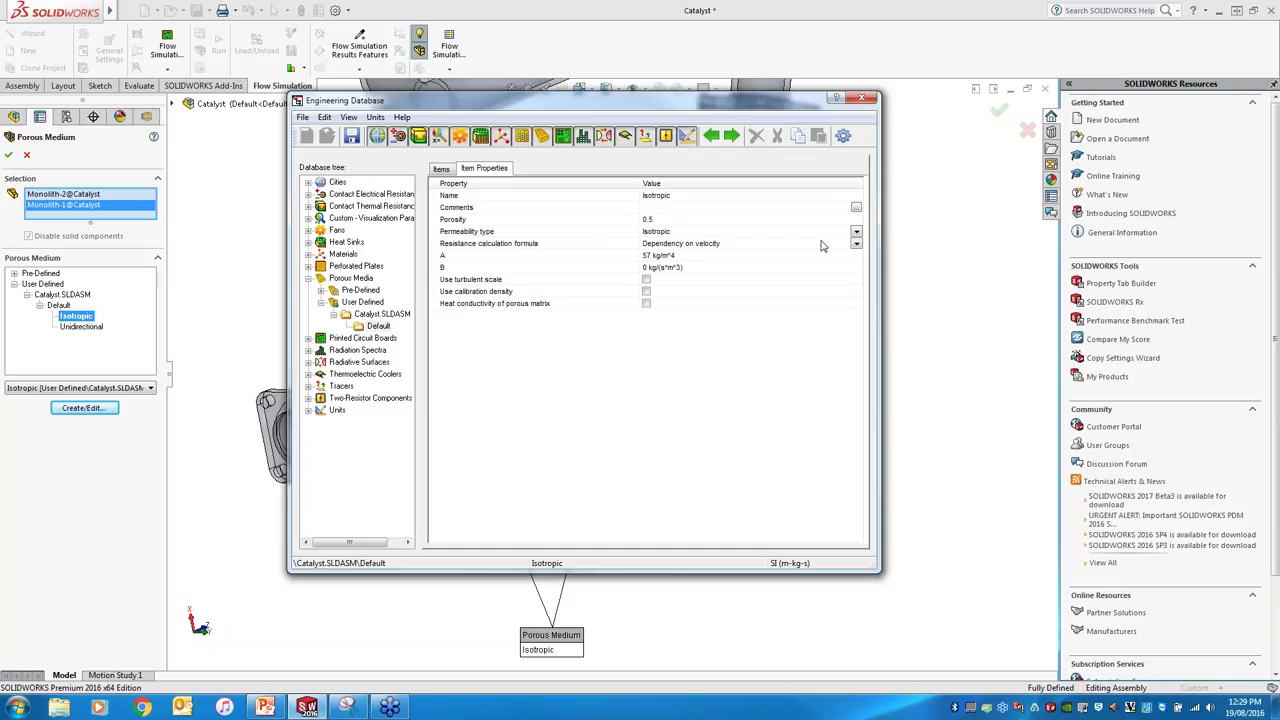
# - Review the permeability types and resistance calculation formulas offered for the user-defined medium, keeping Isotropic and Dependency on velocity
pyautogui.click(856, 235)
pyautogui.click(856, 235)
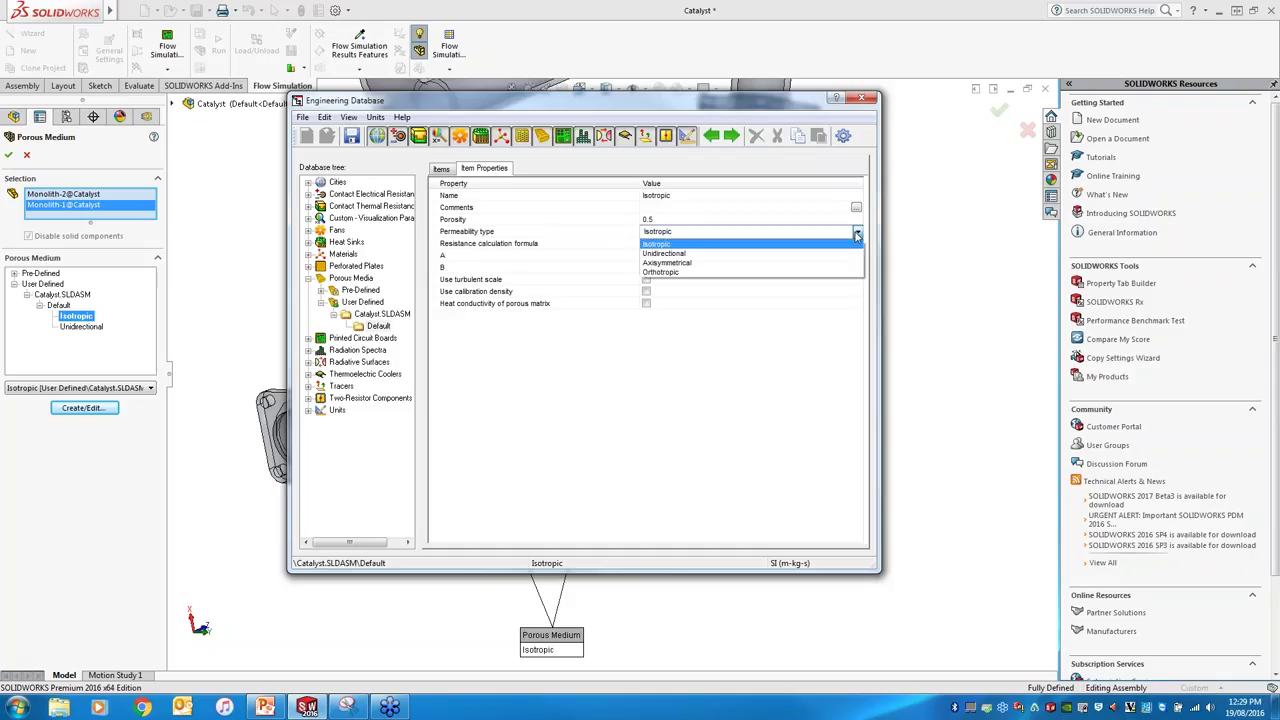
pyautogui.click(770, 244)
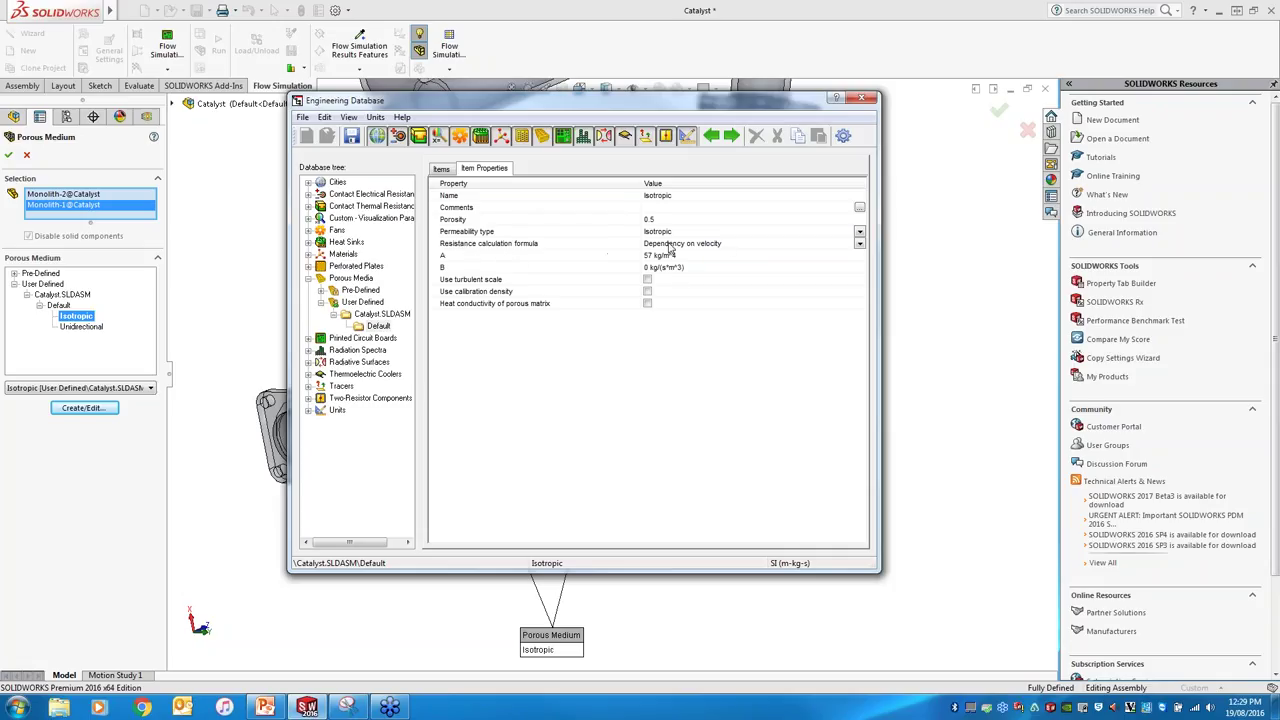
pyautogui.click(859, 245)
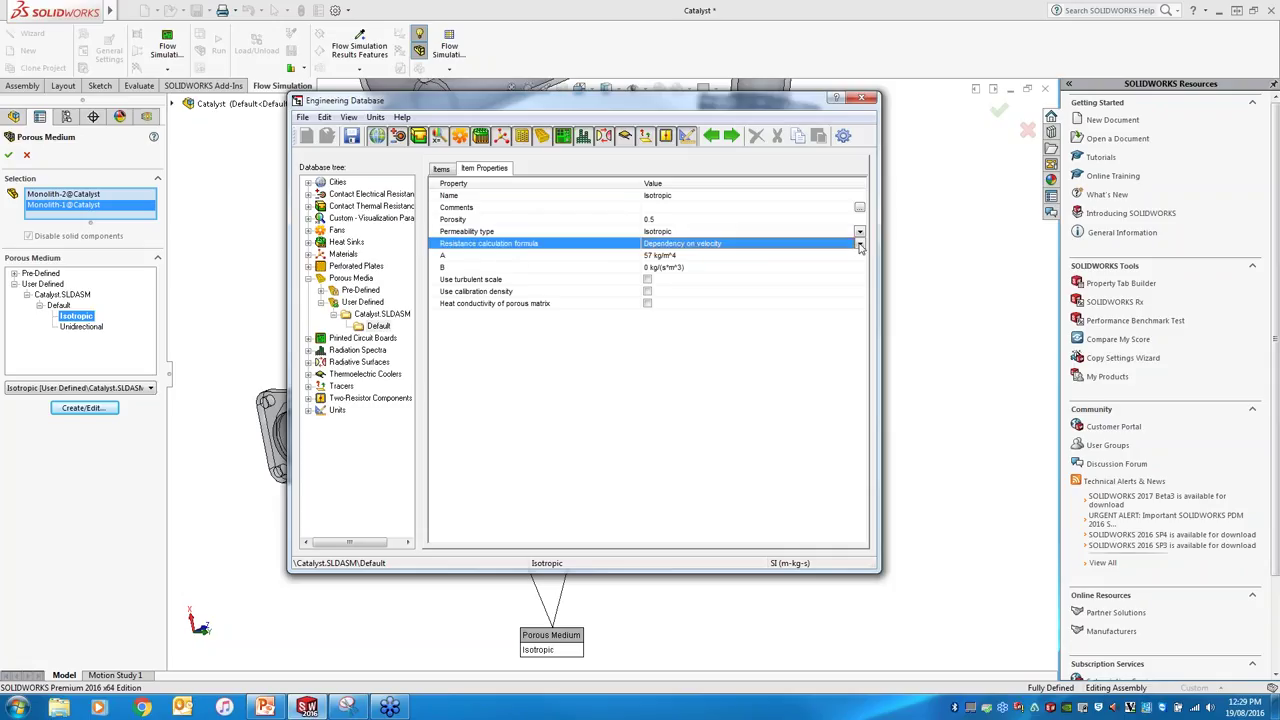
pyautogui.click(859, 246)
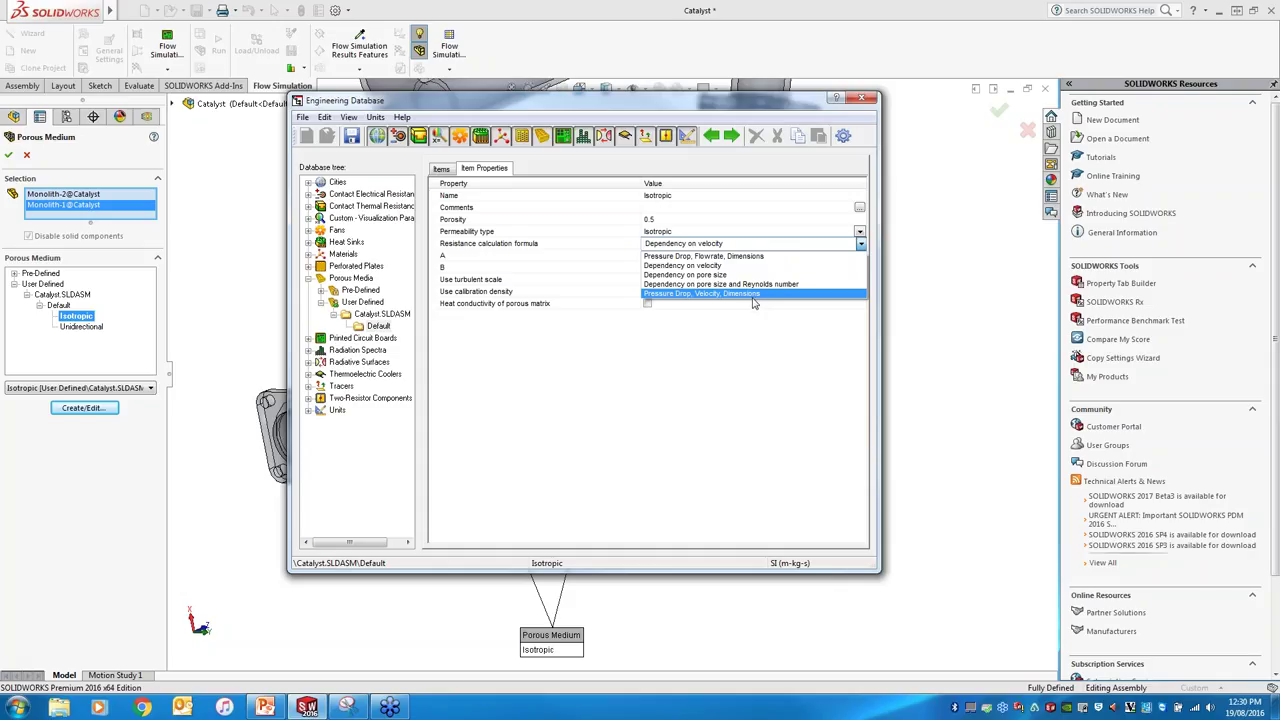
pyautogui.click(757, 247)
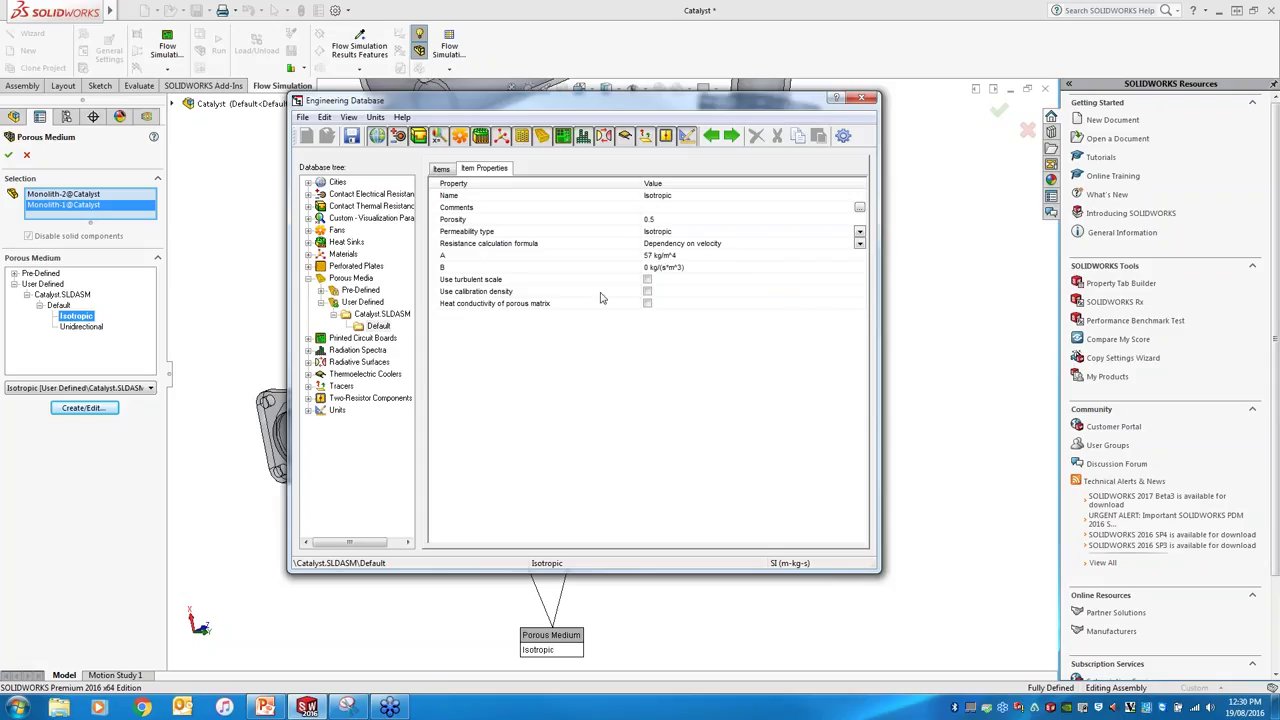
# - Examine the item properties of the 1/2" Metal Mesh Media in the pre-defined UAF Metal Mesh Filters folder
pyautogui.click(321, 290)
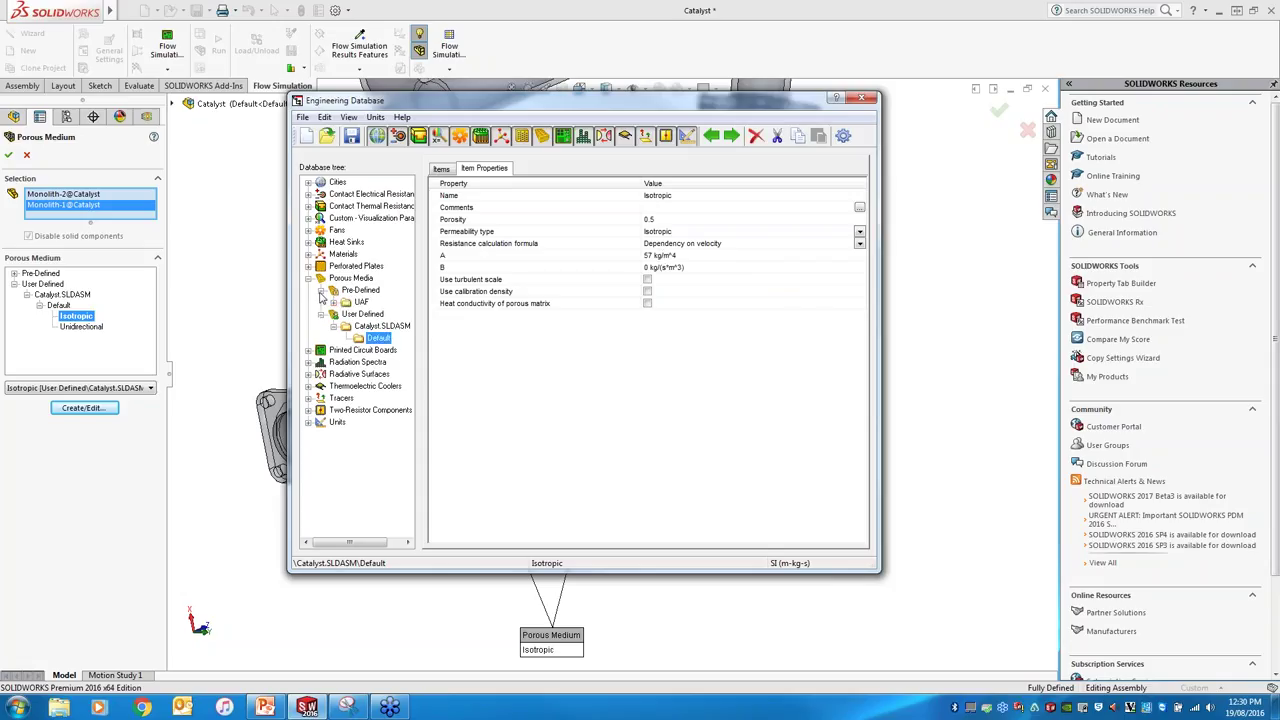
pyautogui.click(356, 304)
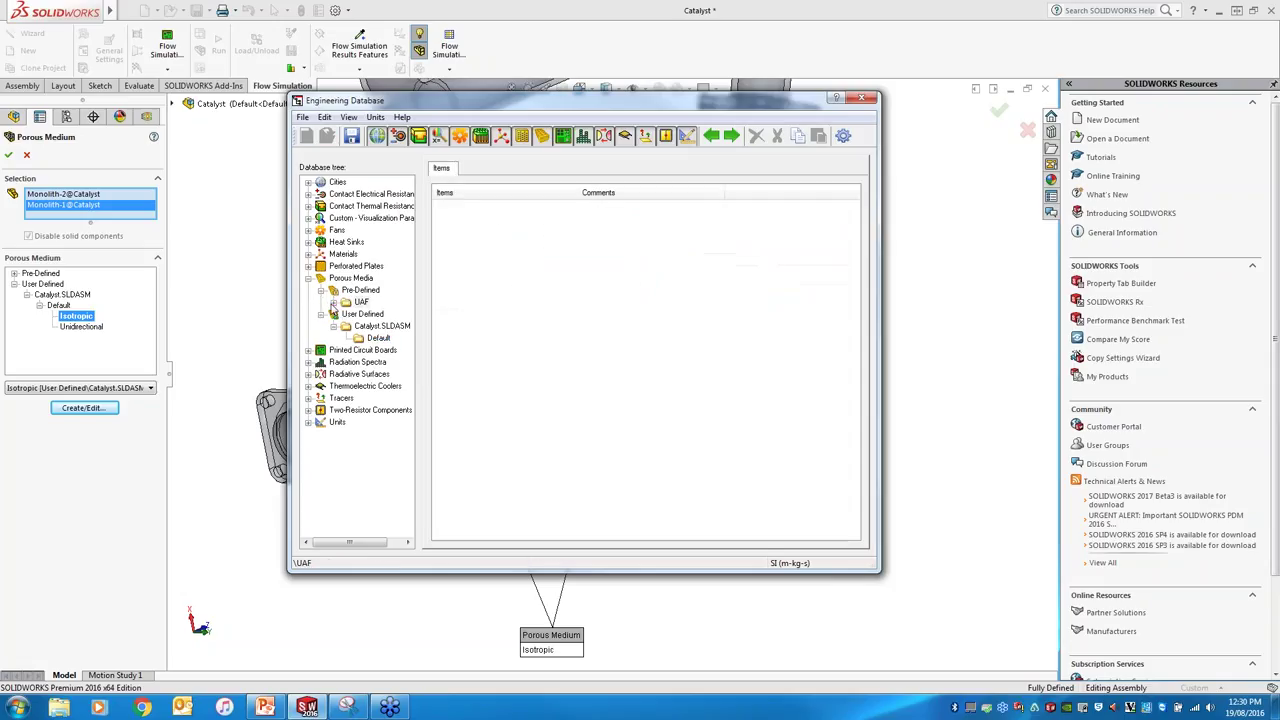
pyautogui.click(334, 303)
pyautogui.click(385, 314)
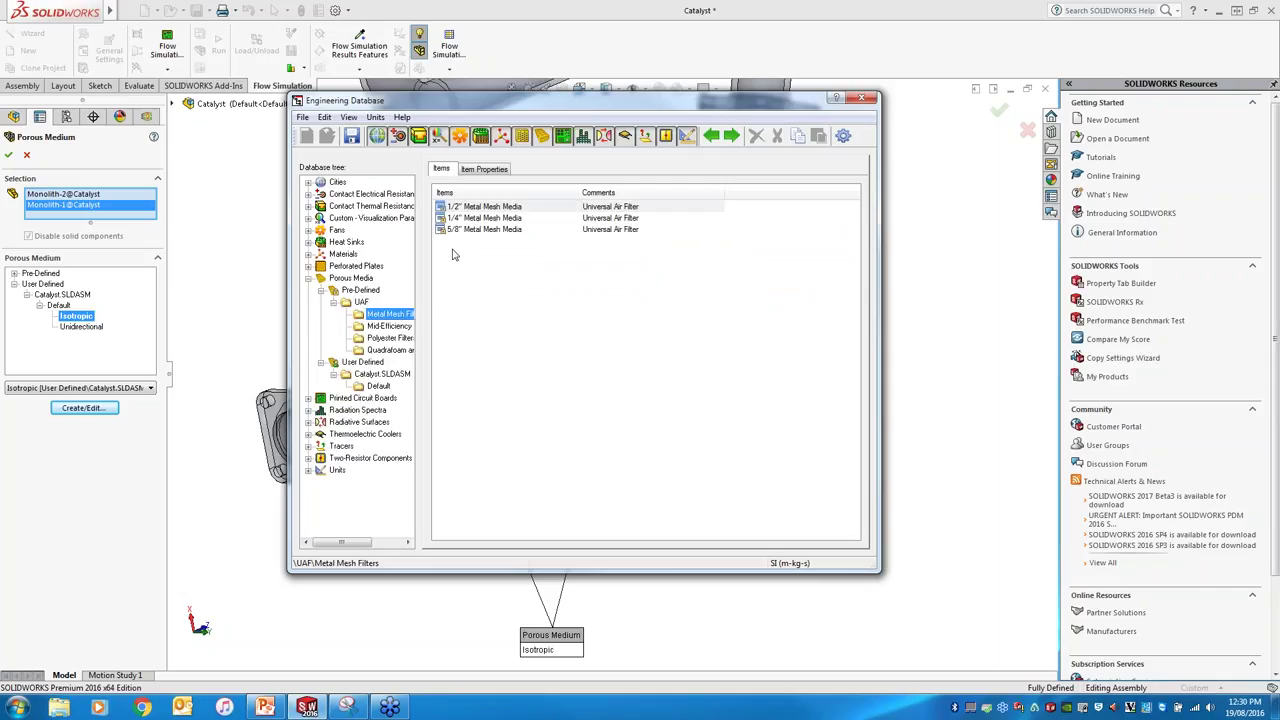
pyautogui.click(480, 212)
pyautogui.click(486, 169)
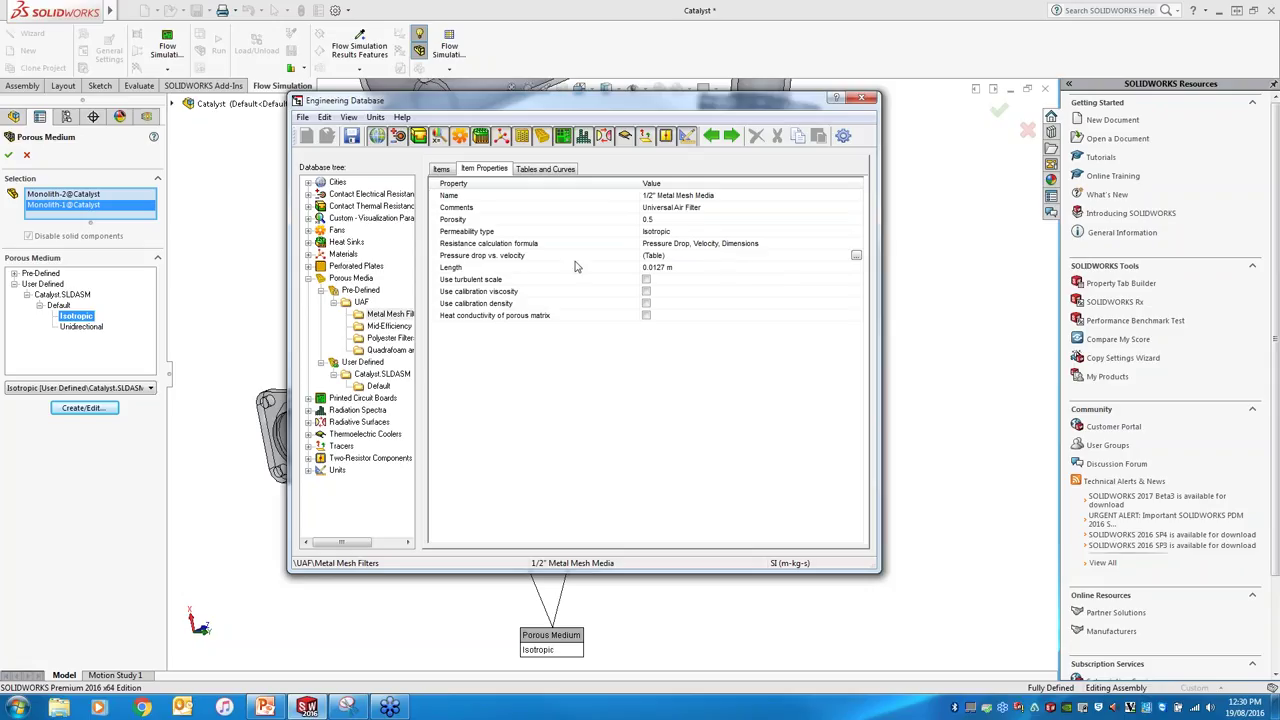
# - Review the pressure drop vs. velocity table and curve of the 1/2" Metal Mesh Media, and close the Engineering Database
pyautogui.click(546, 170)
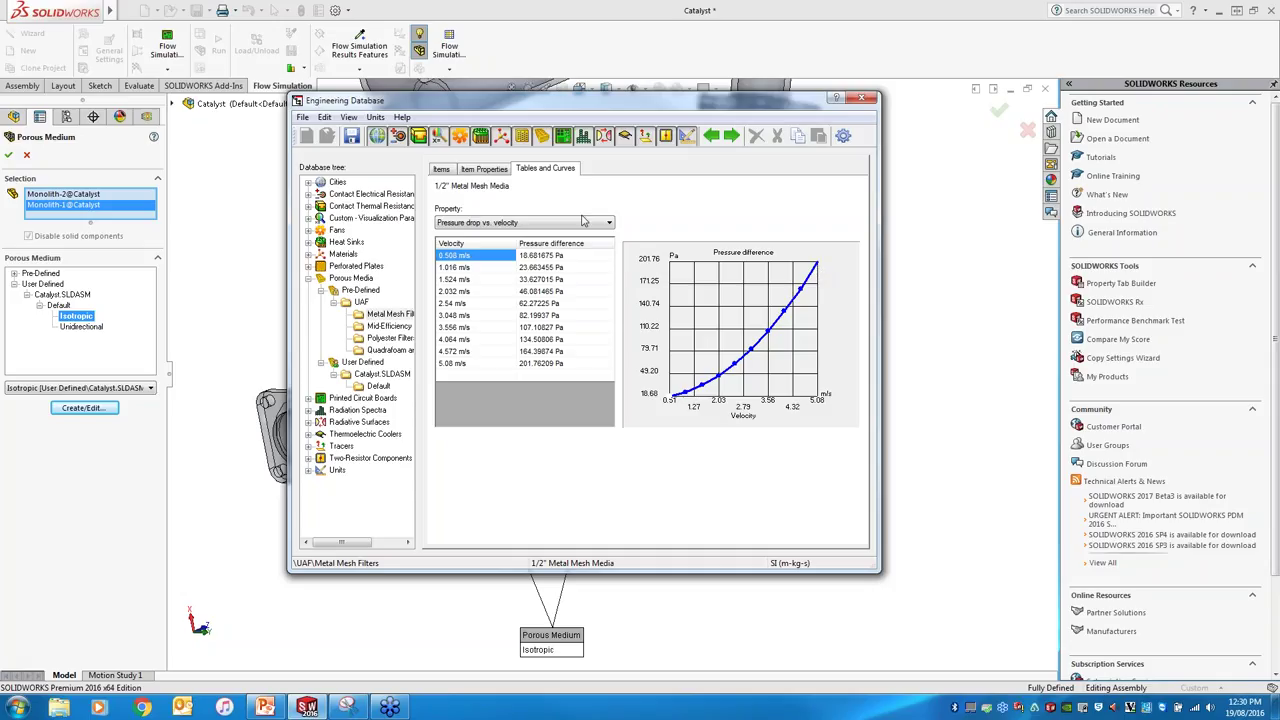
pyautogui.click(446, 171)
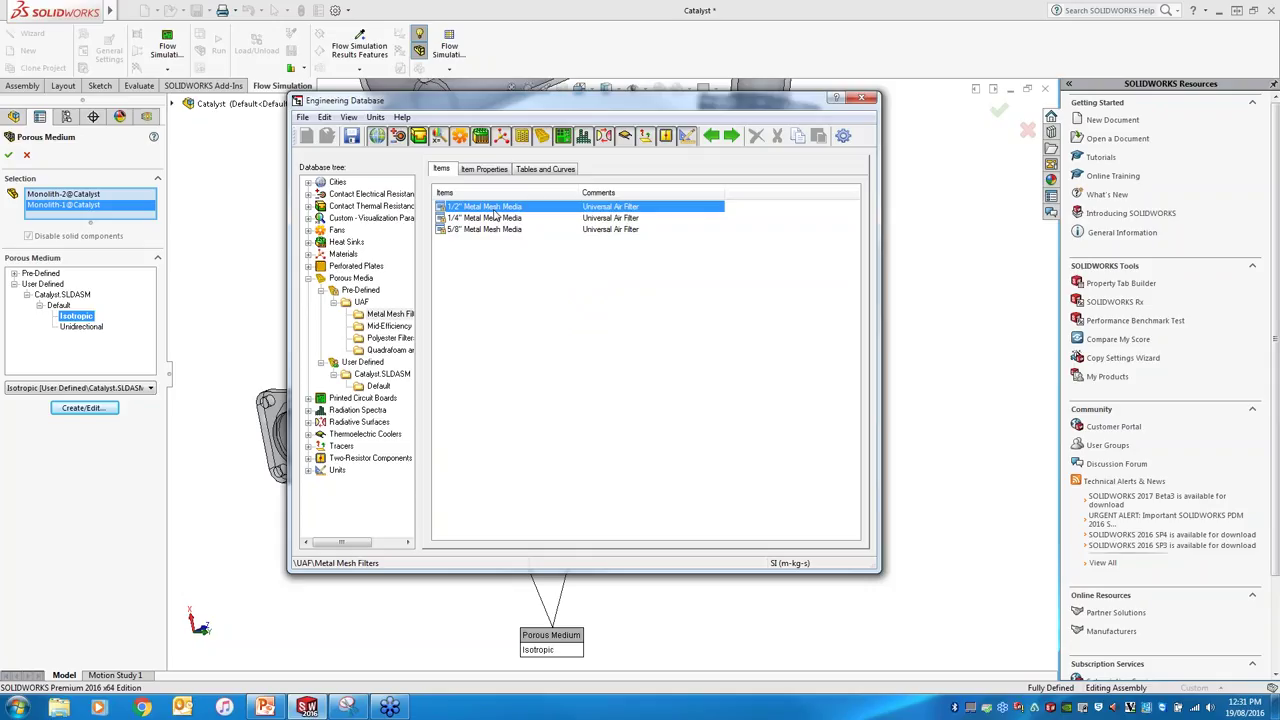
pyautogui.click(486, 171)
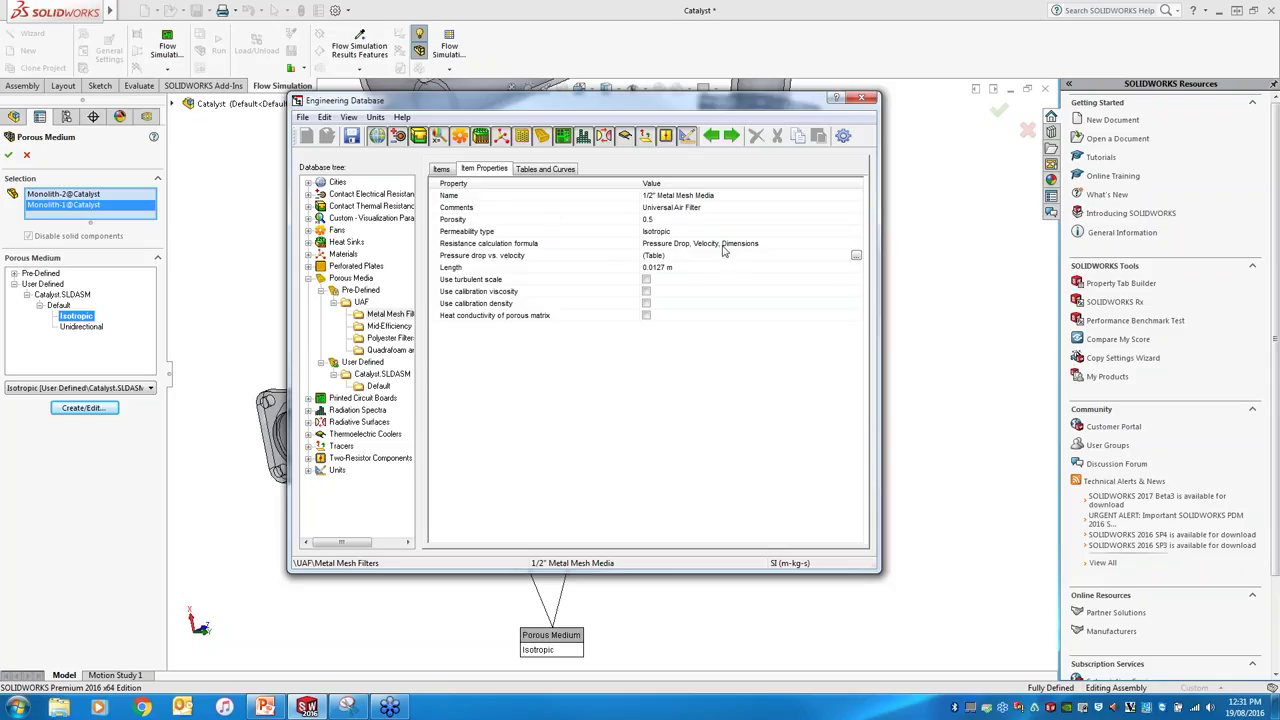
pyautogui.click(547, 169)
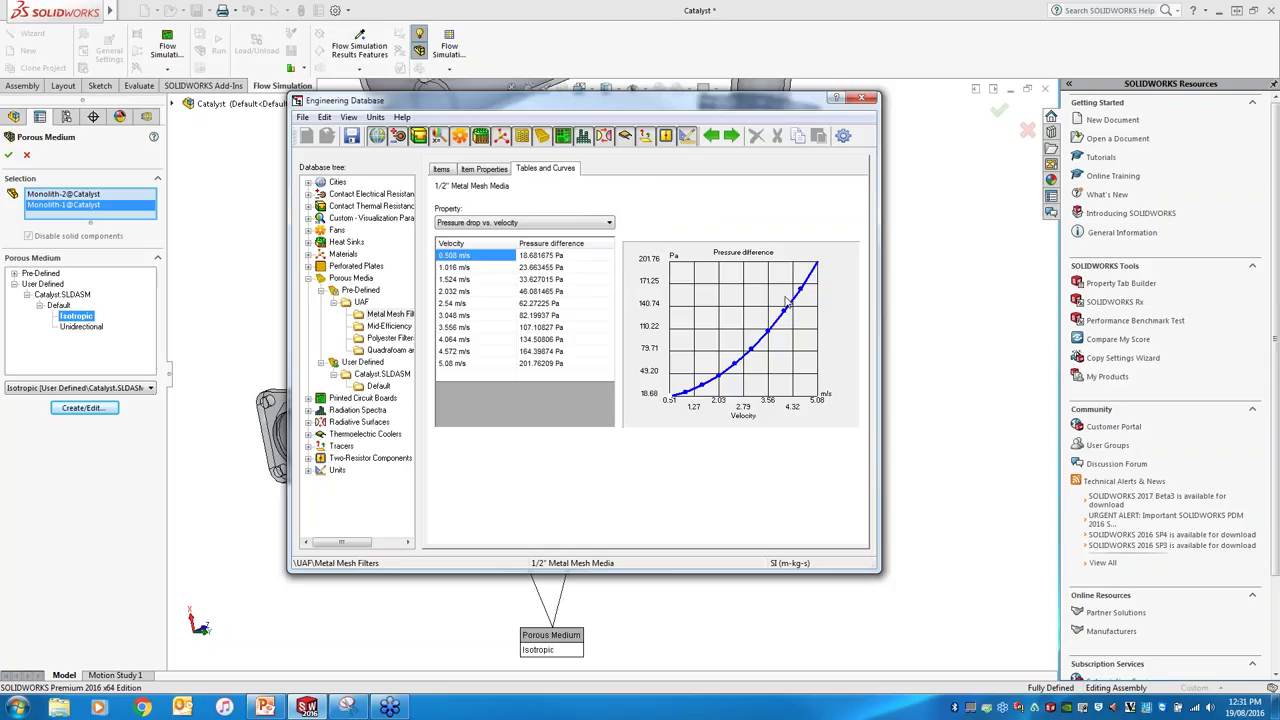
pyautogui.click(441, 169)
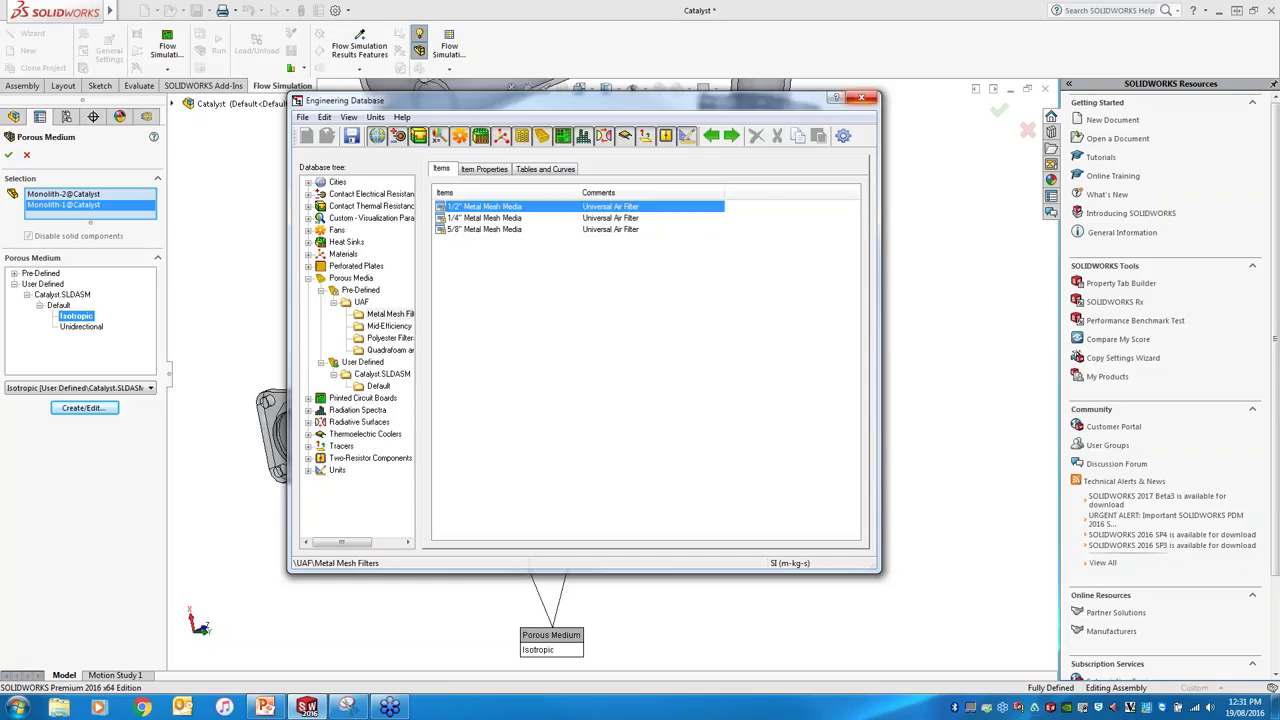
pyautogui.click(862, 98)
pyautogui.click(656, 401)
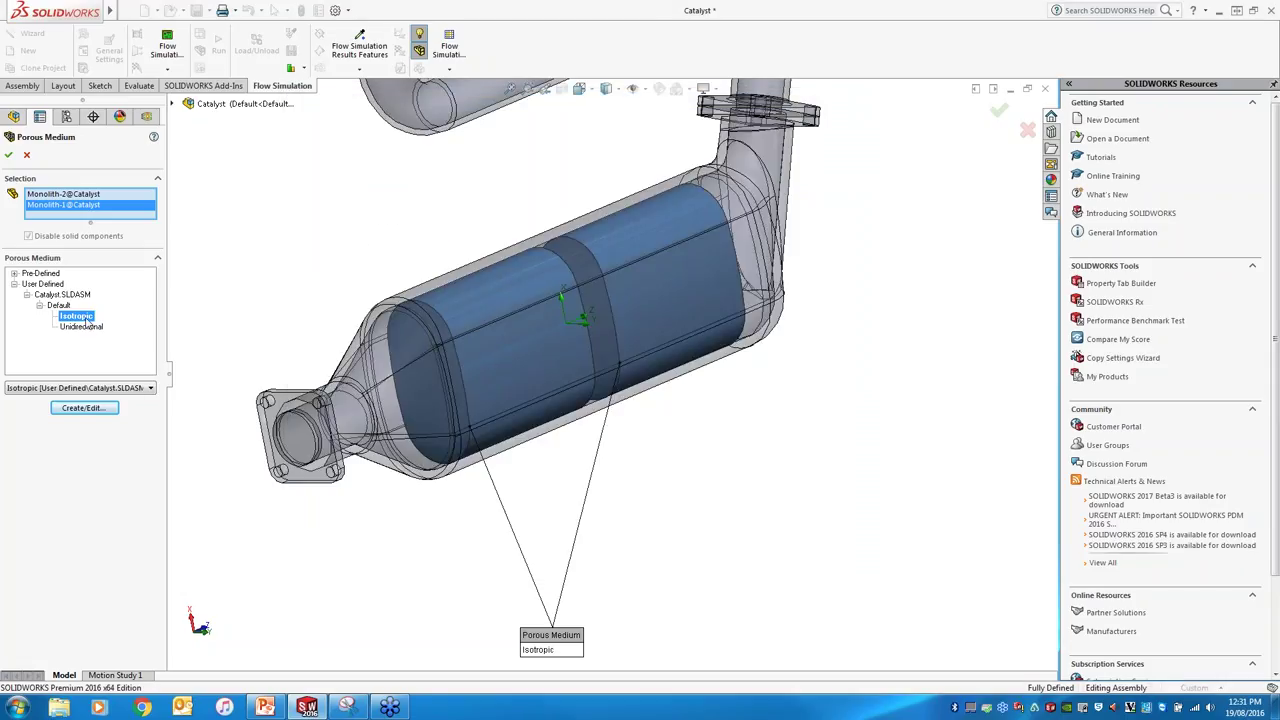
# - Compare the user-defined Isotropic medium's item properties with the flow resistance formulas in the presentation, and exit the porous medium definition
pyautogui.click(83, 408)
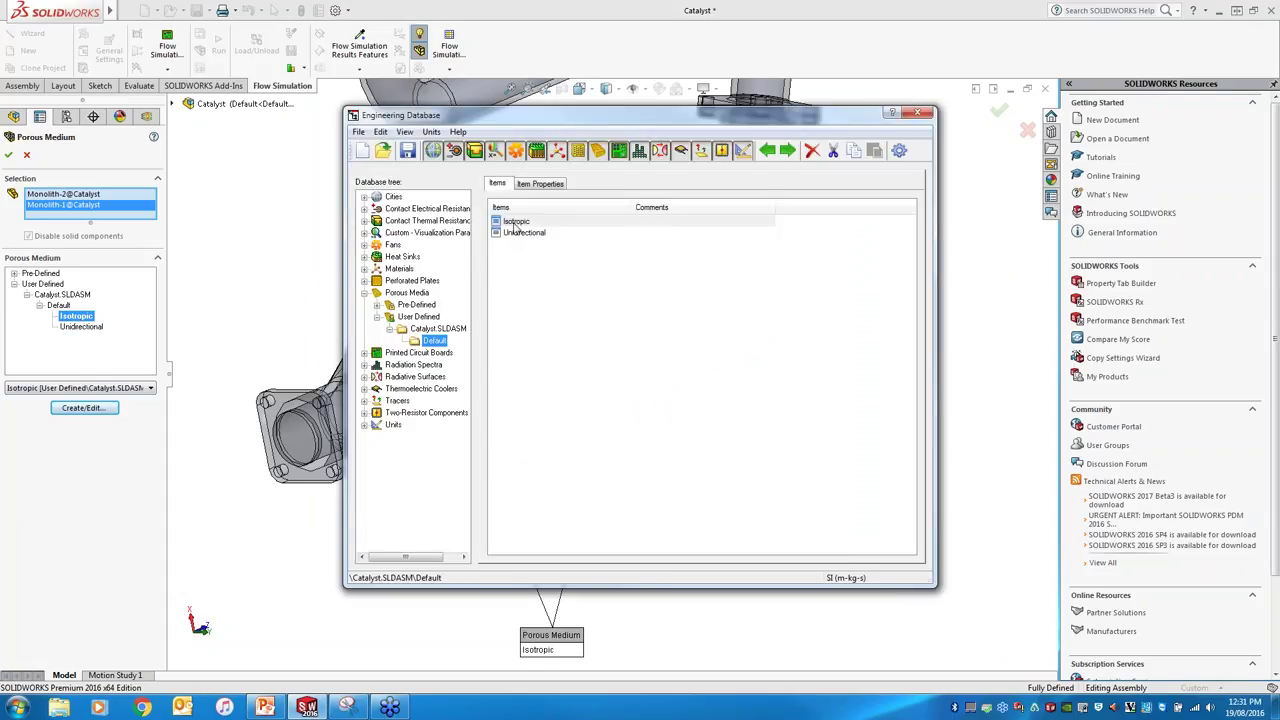
pyautogui.click(541, 184)
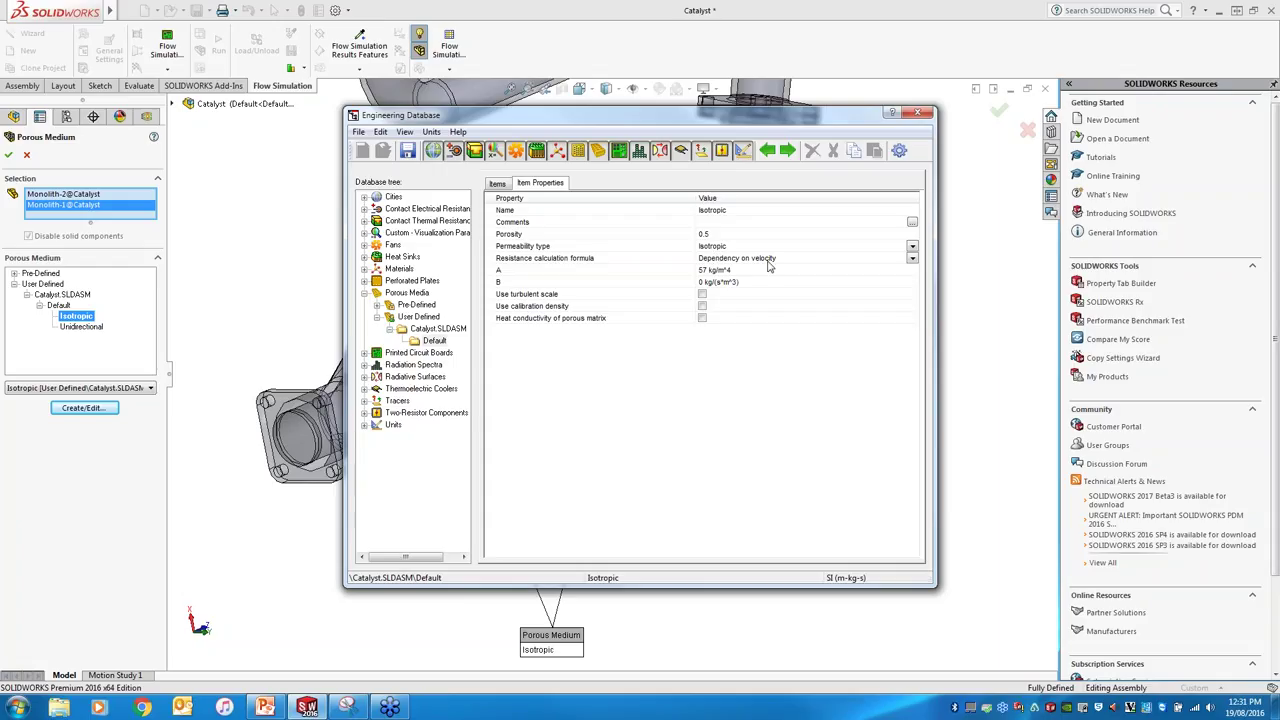
pyautogui.moveTo(265, 707)
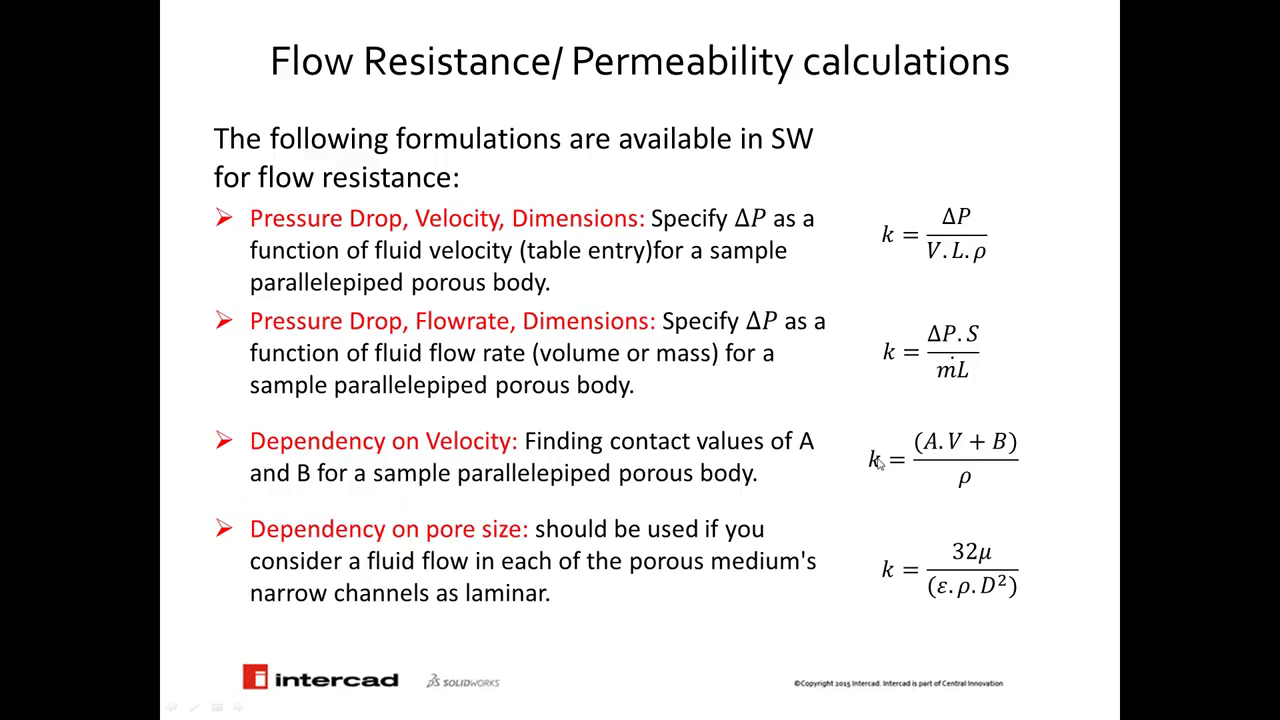
pyautogui.hotkey('alt', 'Tab')
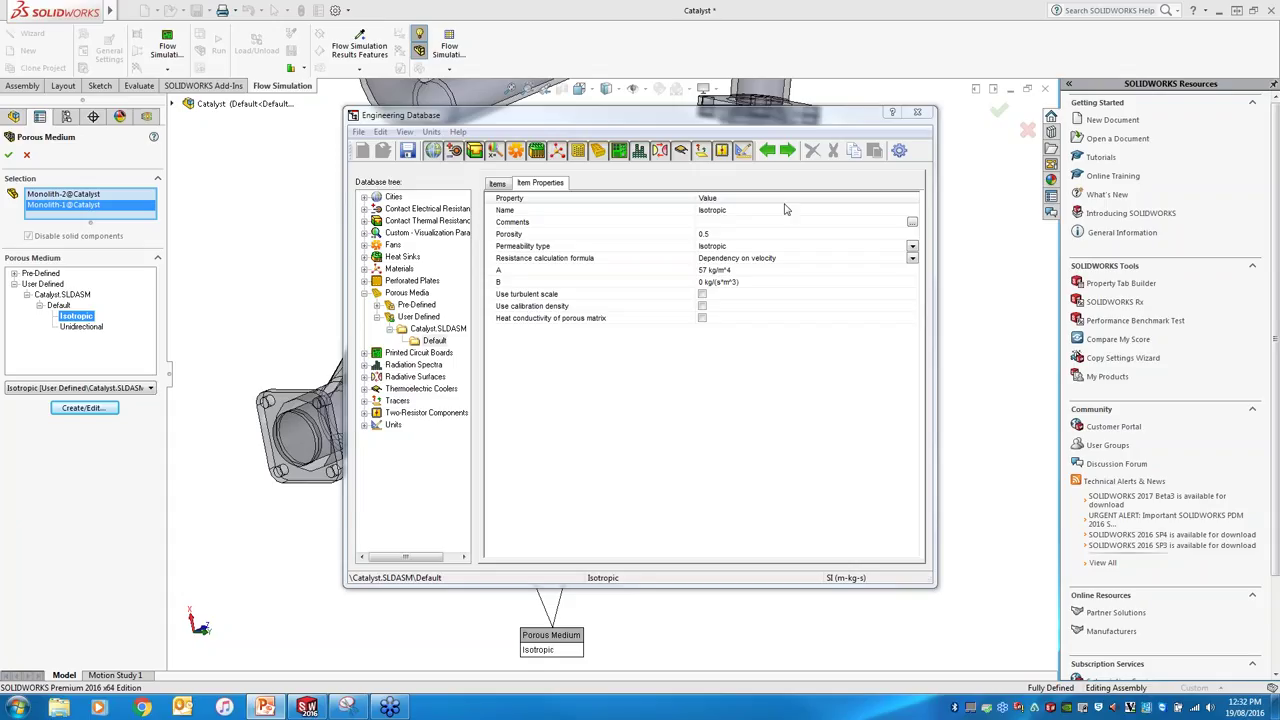
pyautogui.click(917, 112)
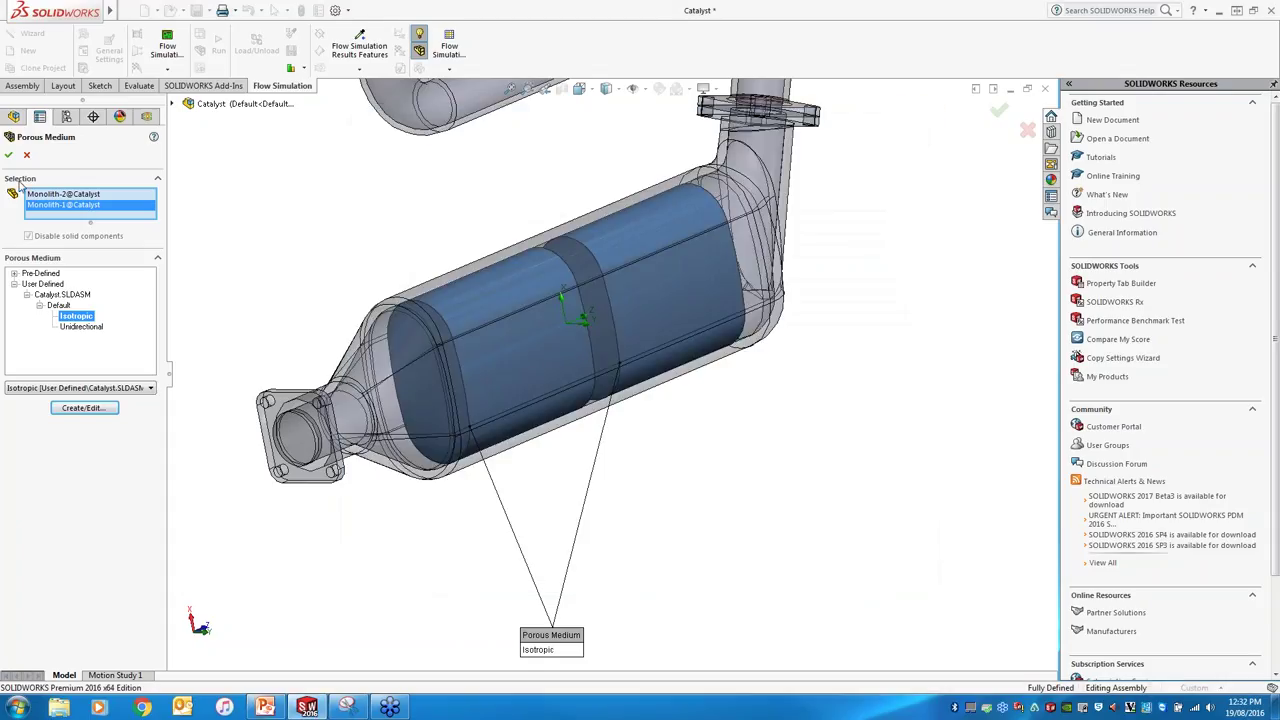
pyautogui.click(24, 154)
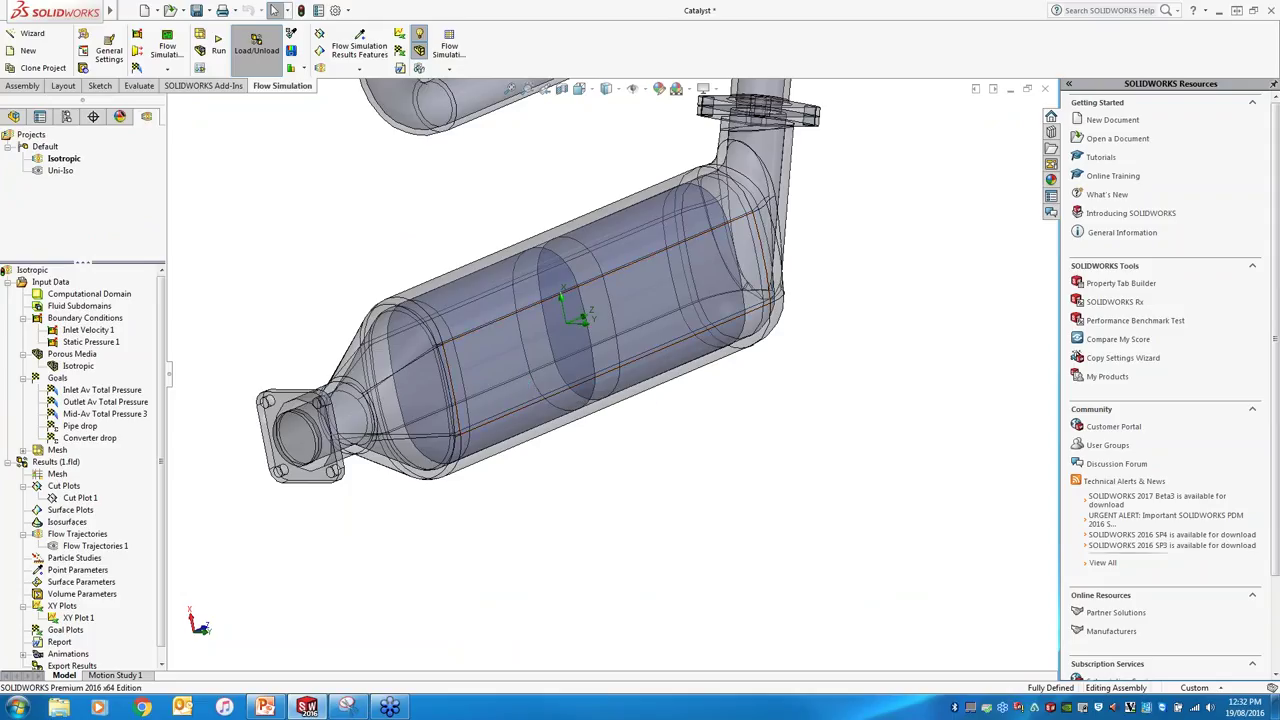
# - Examine the Component Control states of Monolith-1, Monolith-2 and the Dummy Body, and highlight the Isotropic porous medium in the model
pyautogui.rightClick(59, 285)
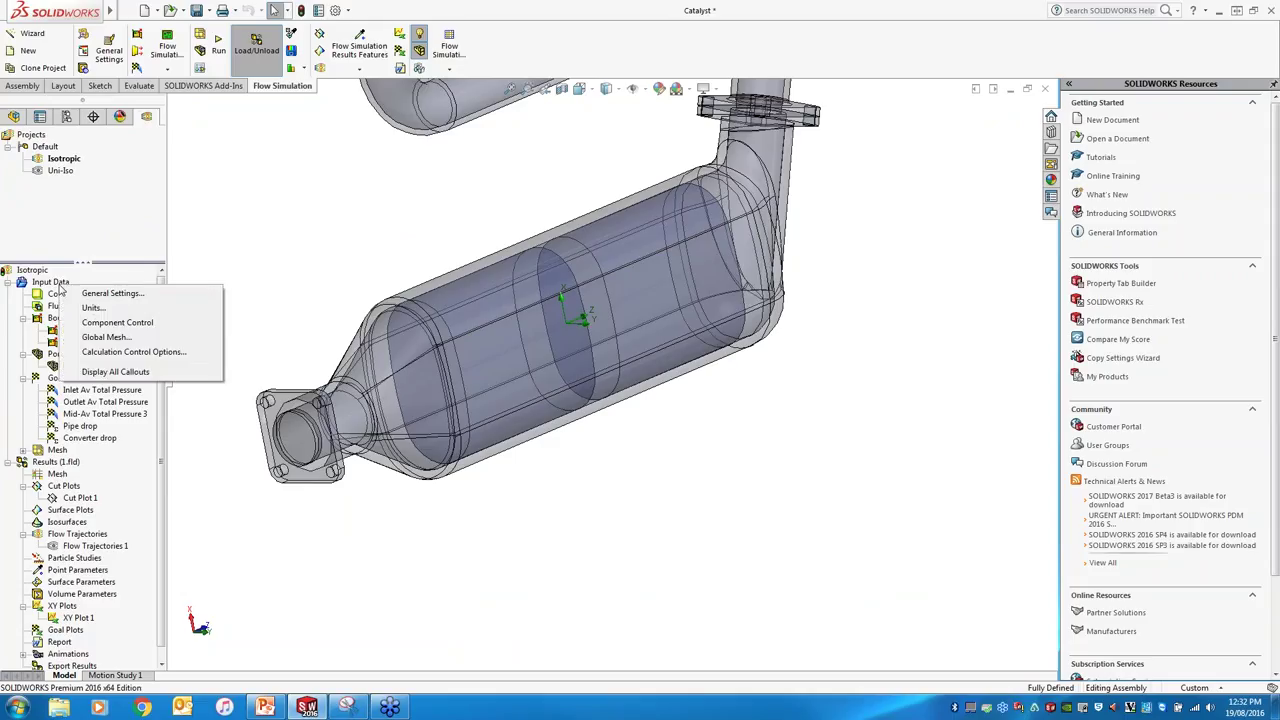
pyautogui.click(122, 323)
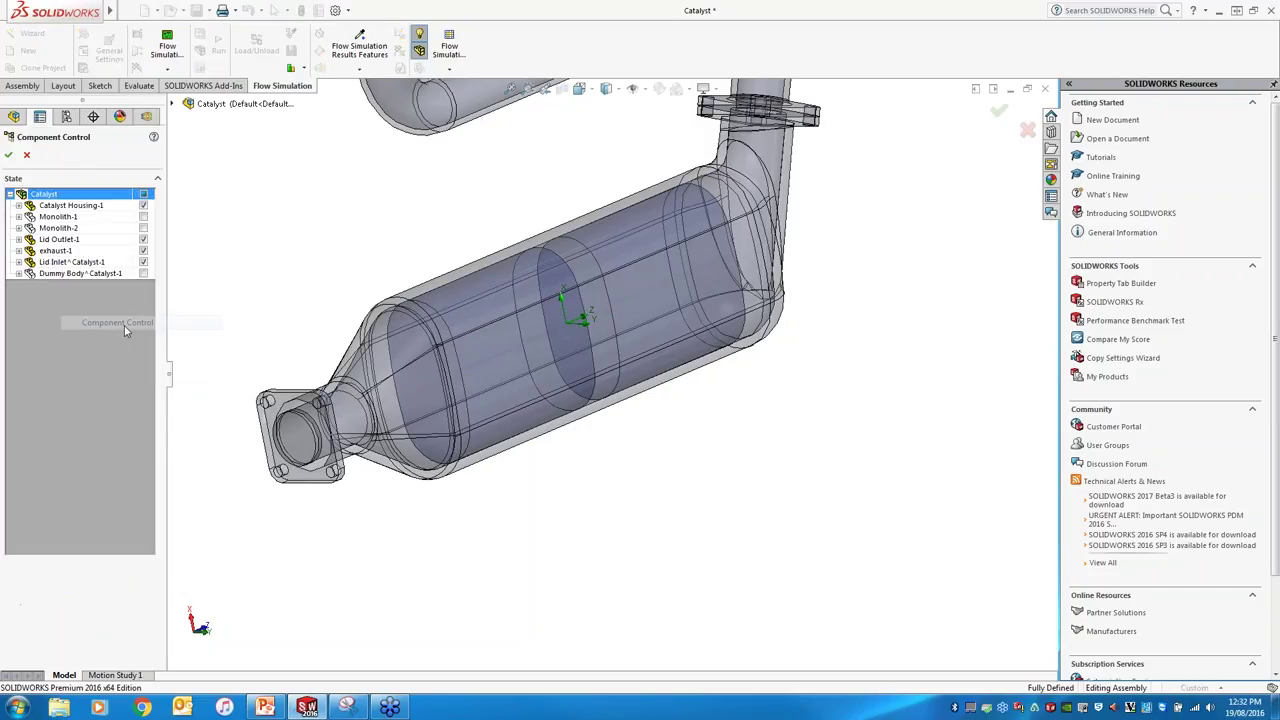
pyautogui.click(53, 218)
pyautogui.click(55, 229)
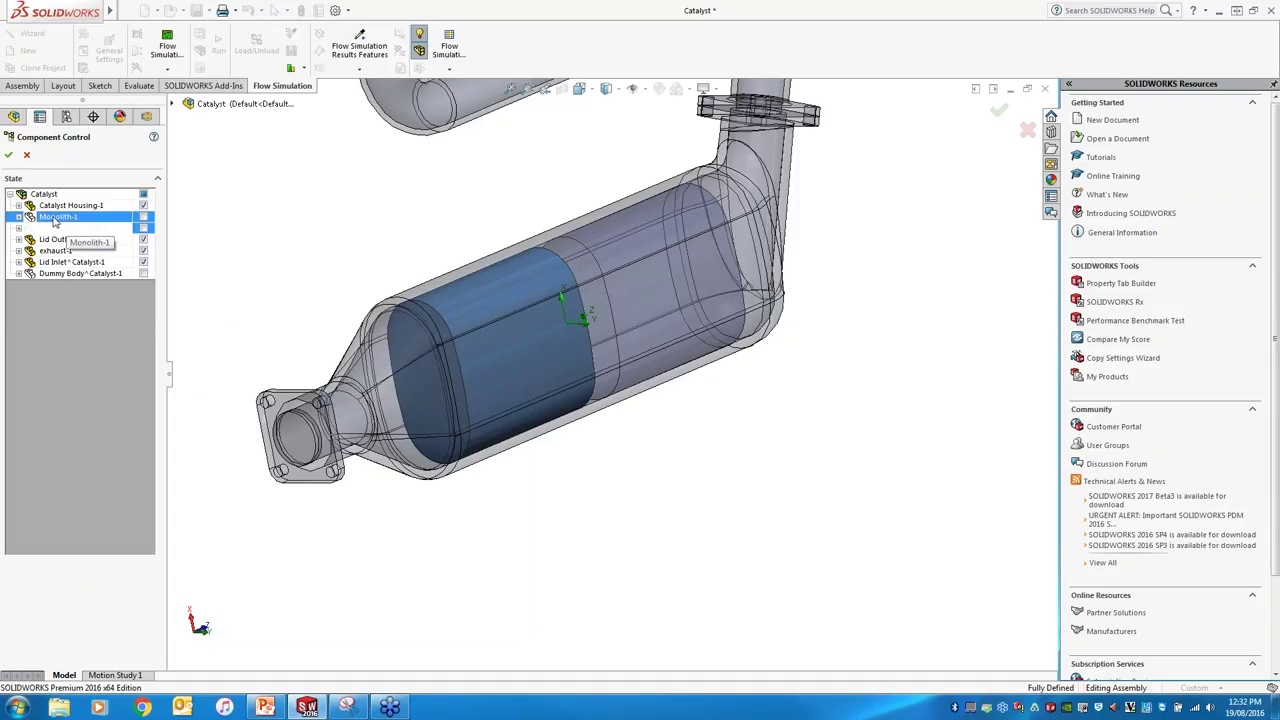
pyautogui.click(55, 228)
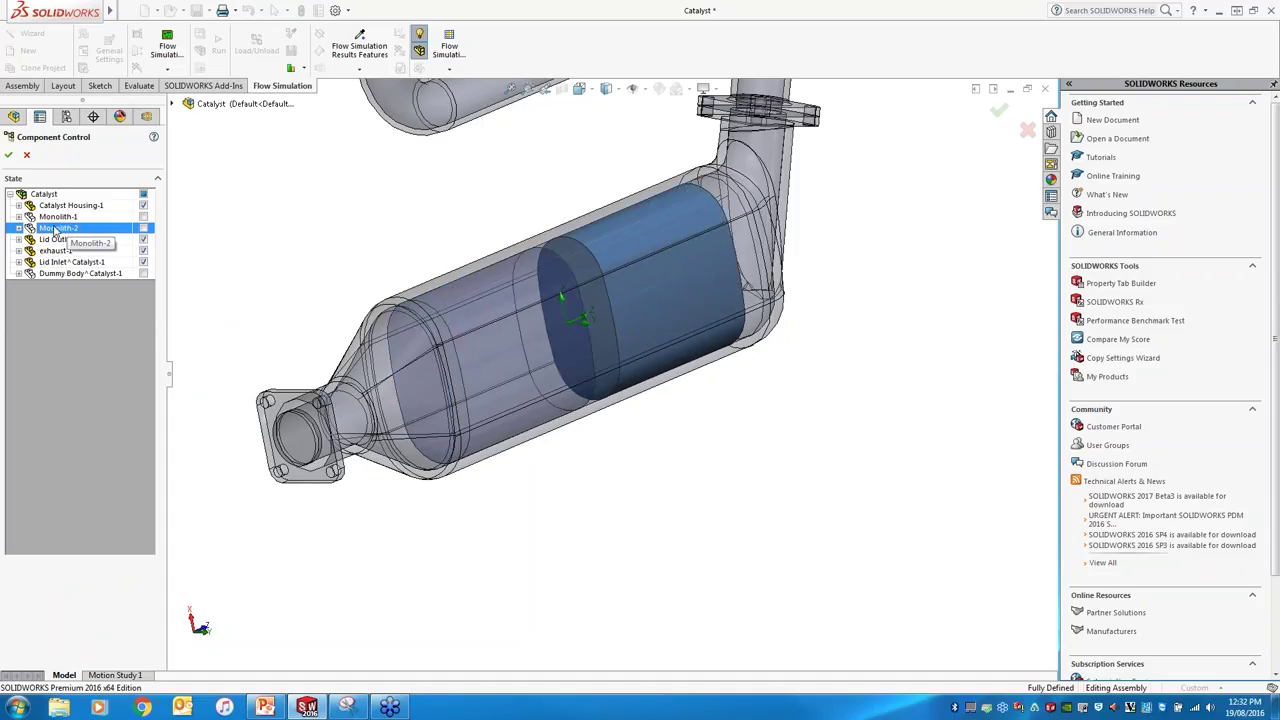
pyautogui.click(143, 216)
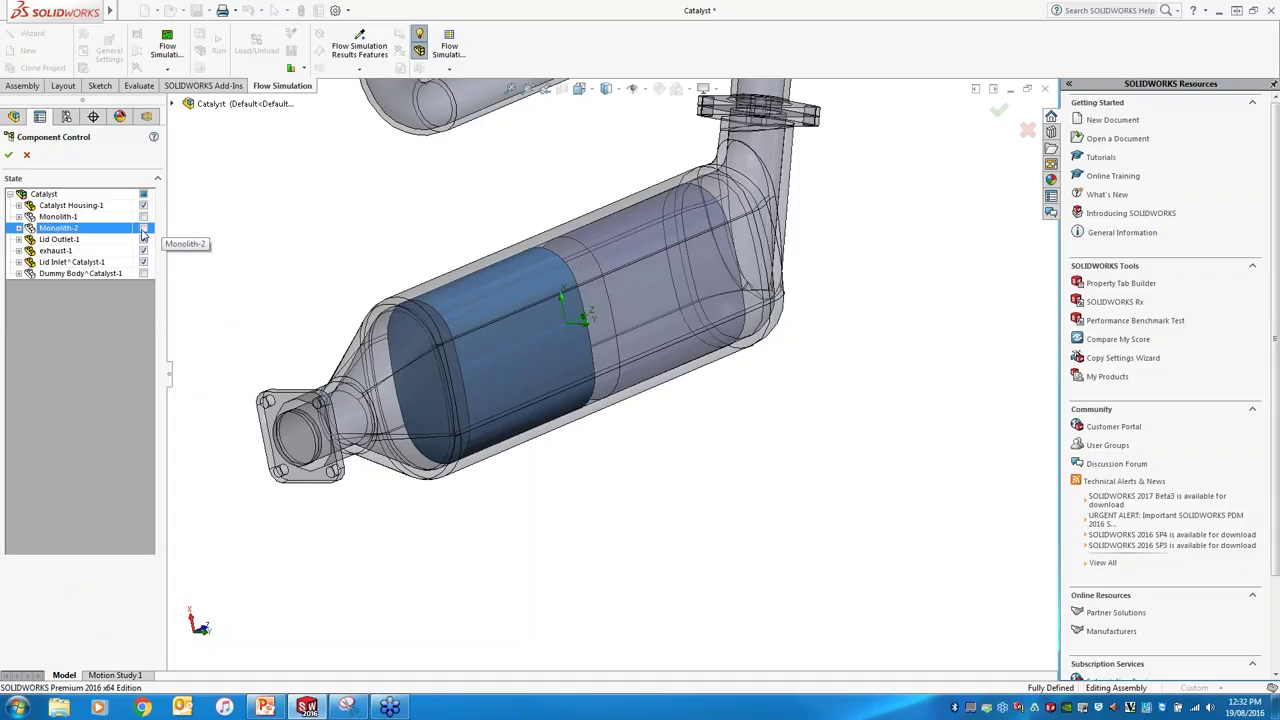
pyautogui.click(80, 273)
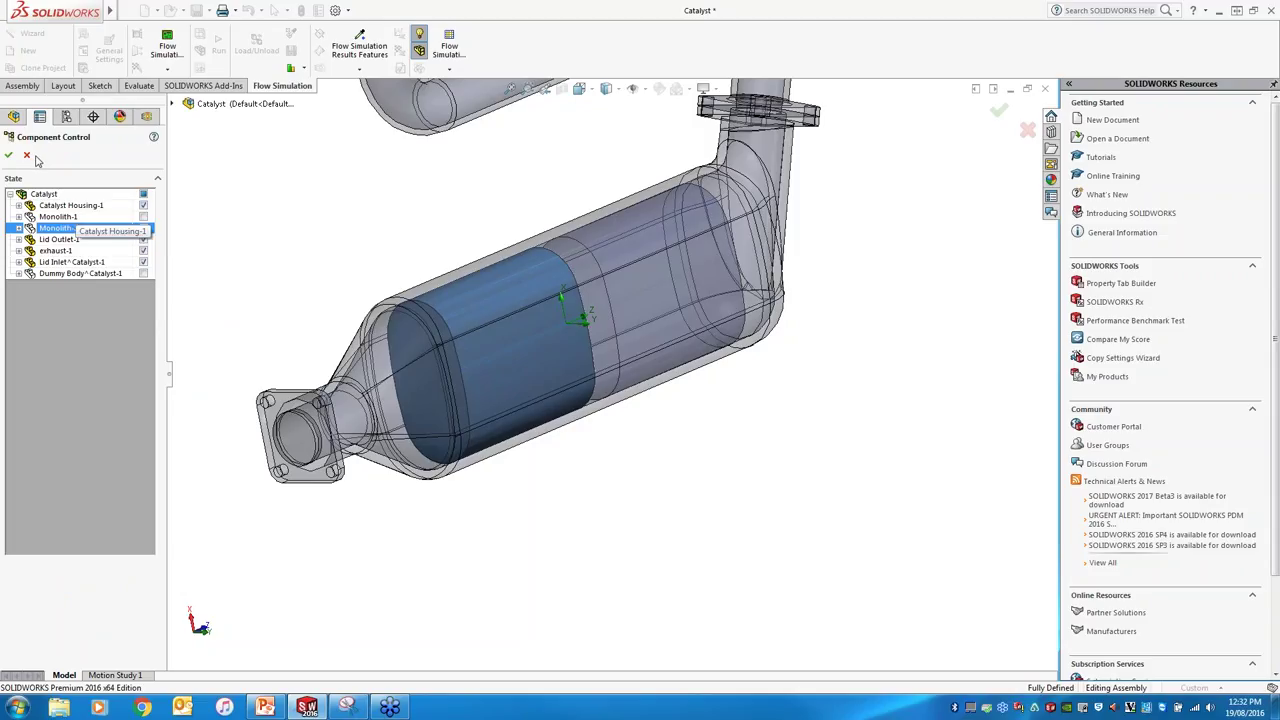
pyautogui.click(9, 154)
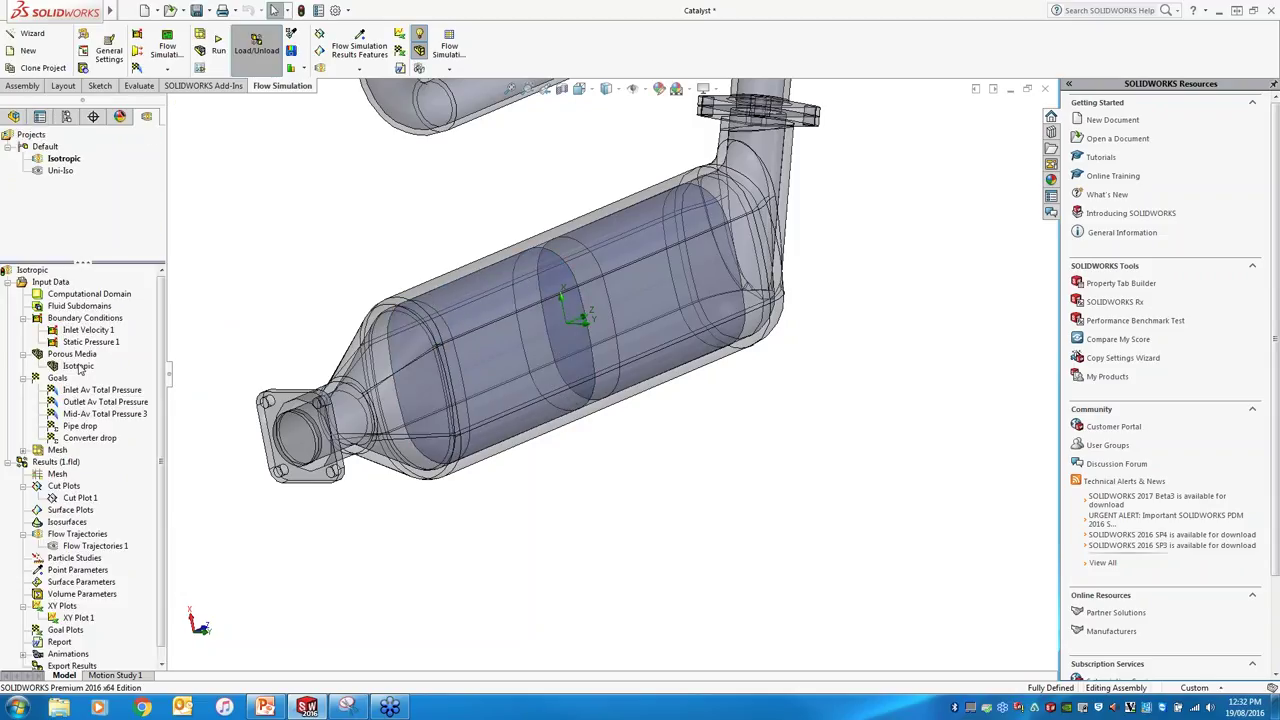
pyautogui.click(79, 366)
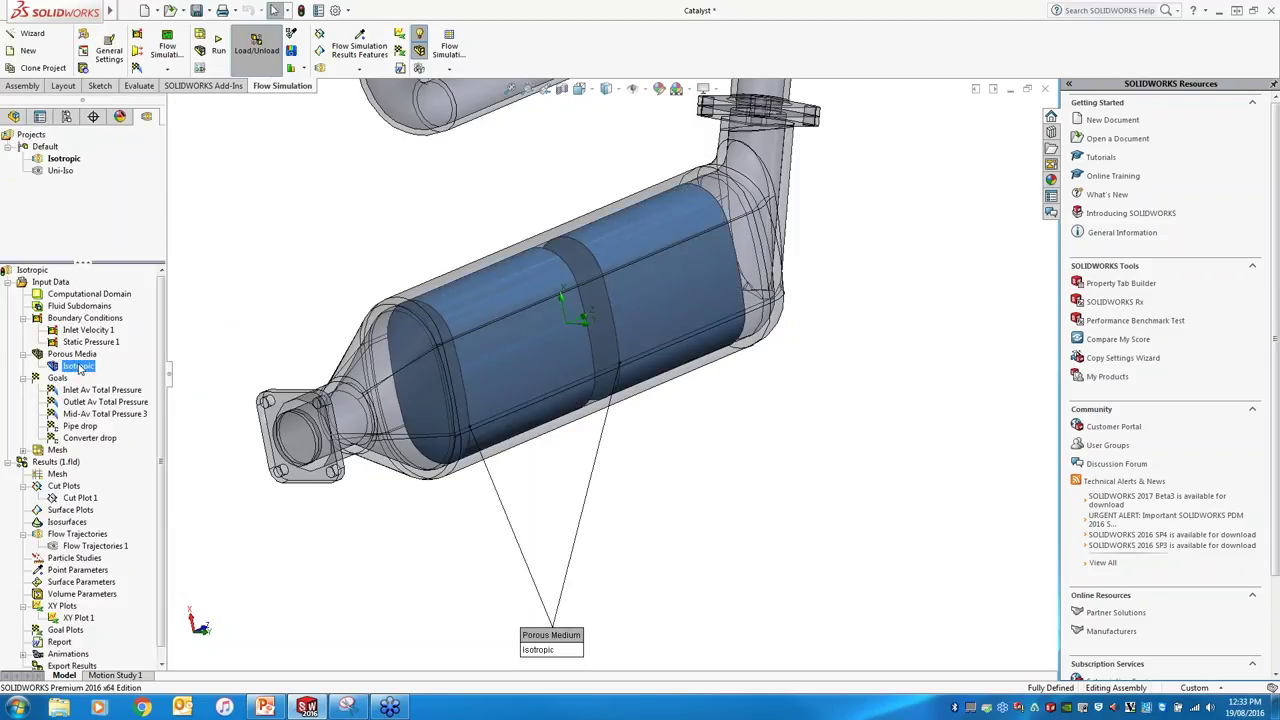